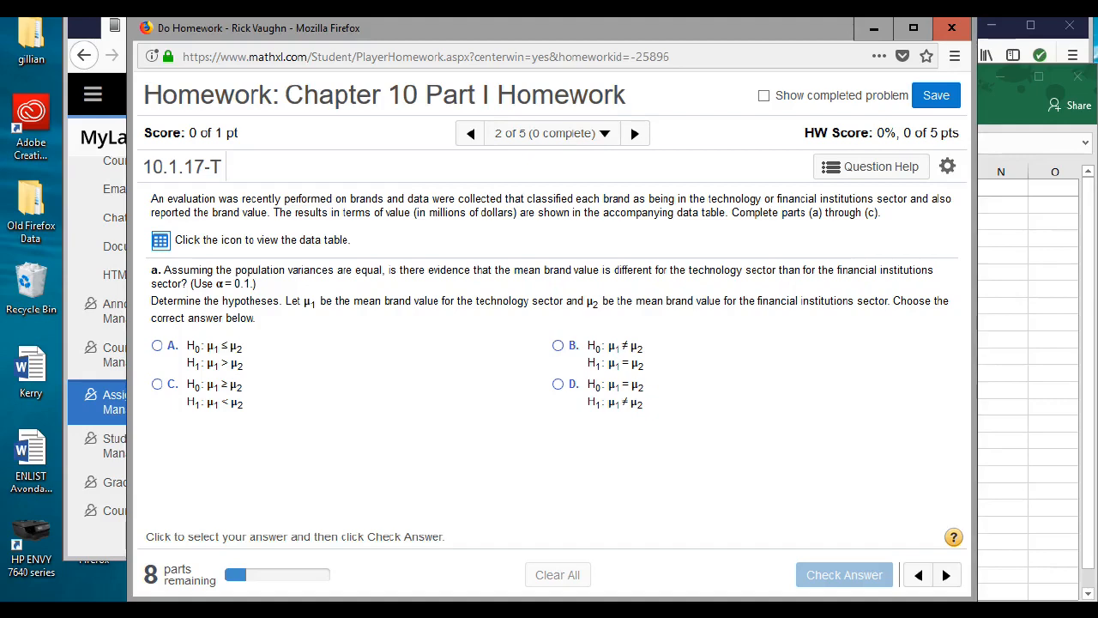
Switch to the Excel data workbook and insert an empty column before the Technology column
{"action": "key", "text": "alt+Tab"}
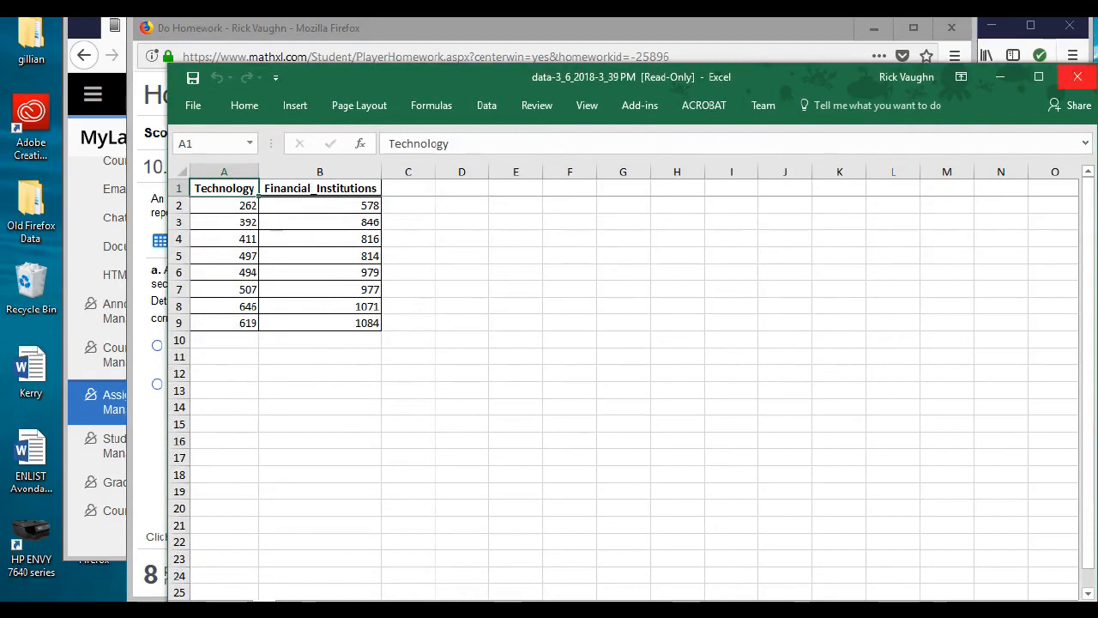
{"action": "left_click", "coordinate": [224, 172]}
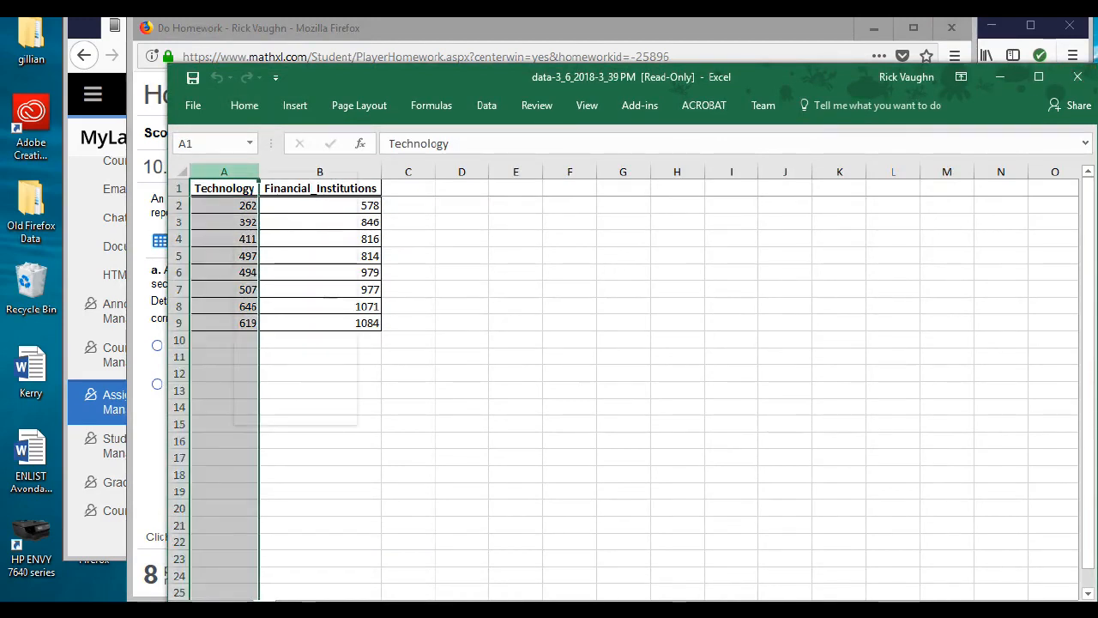
{"action": "right_click", "coordinate": [235, 176]}
{"action": "left_click", "coordinate": [276, 290]}
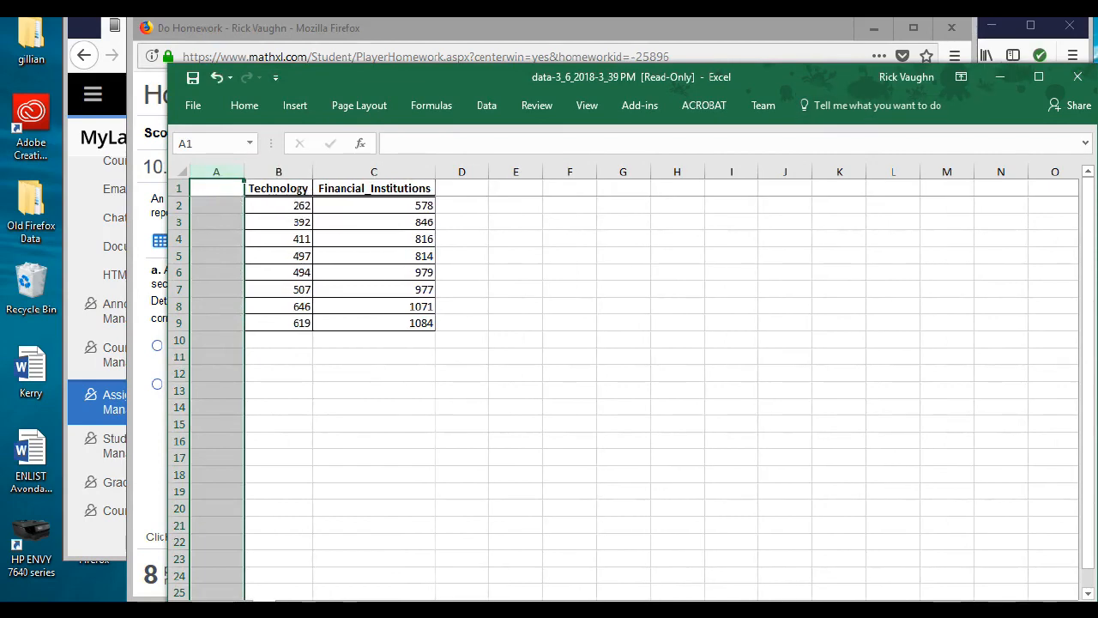
Switch to the Firefox homework, choose answer D (H0: μ1 = μ2, H1: μ1 ≠ μ2) for the hypotheses and check it
{"action": "left_click", "coordinate": [772, 30]}
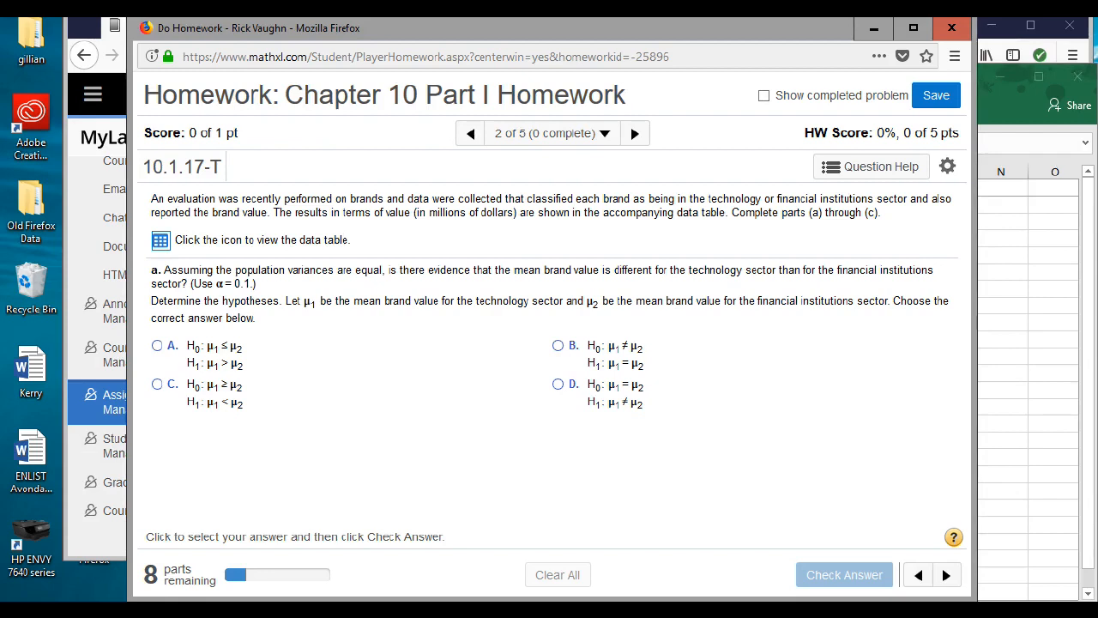
{"action": "left_click_drag", "start_coordinate": [612, 270], "coordinate": [666, 269]}
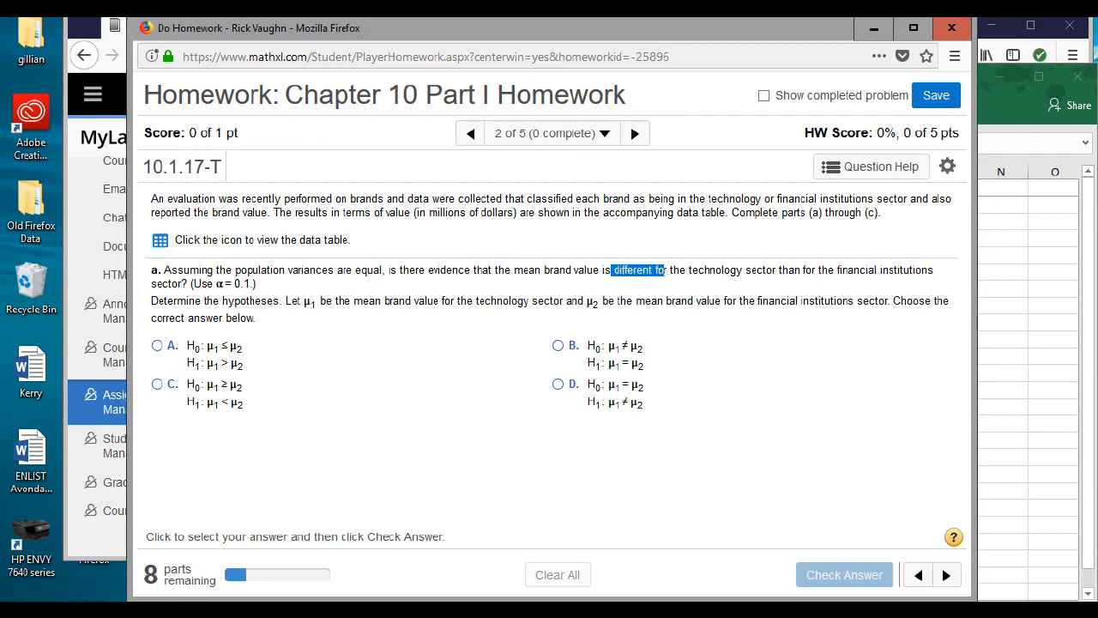
{"action": "left_click_drag", "start_coordinate": [523, 270], "coordinate": [535, 269]}
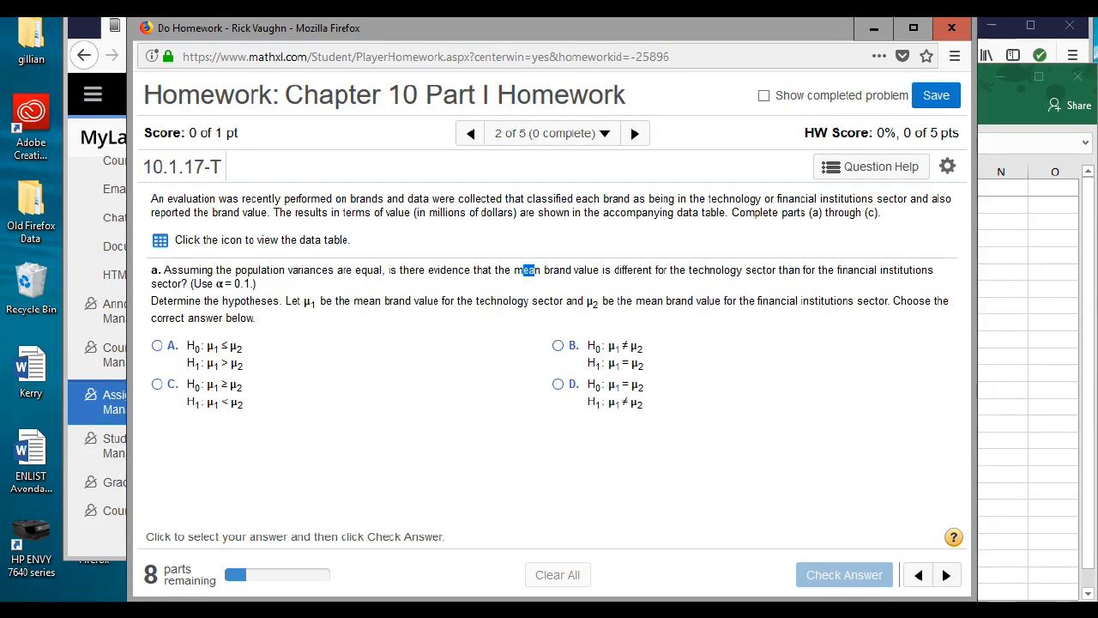
{"action": "left_click", "coordinate": [558, 384]}
{"action": "left_click", "coordinate": [844, 575]}
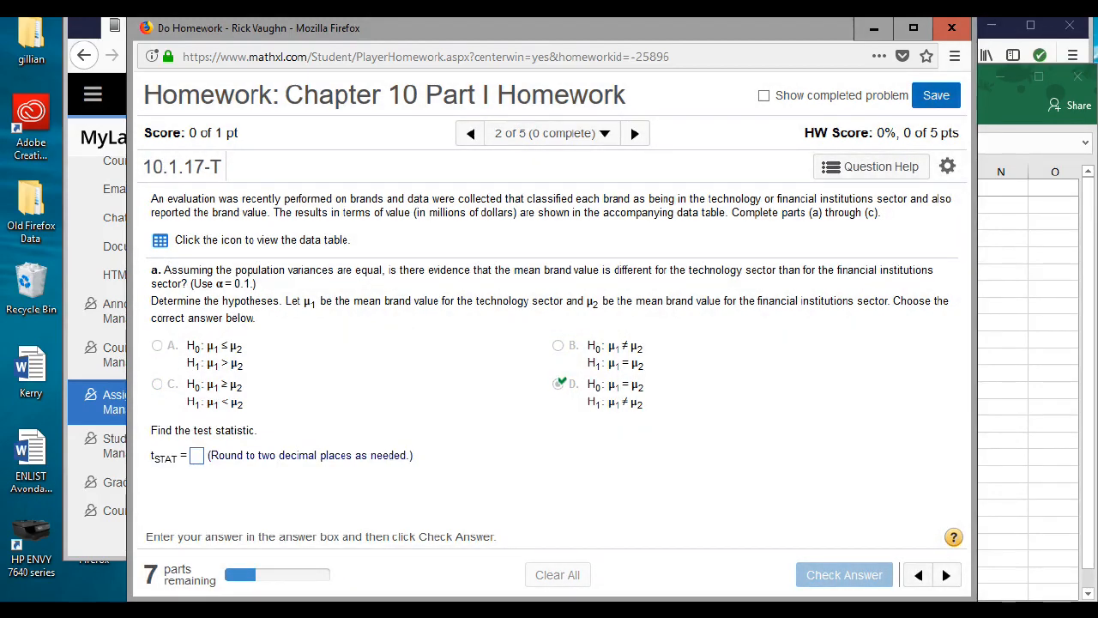
Switch to Excel and start the Data Analysis tool t-Test: Two-Sample Assuming Equal Variances
{"action": "left_click", "coordinate": [1011, 104]}
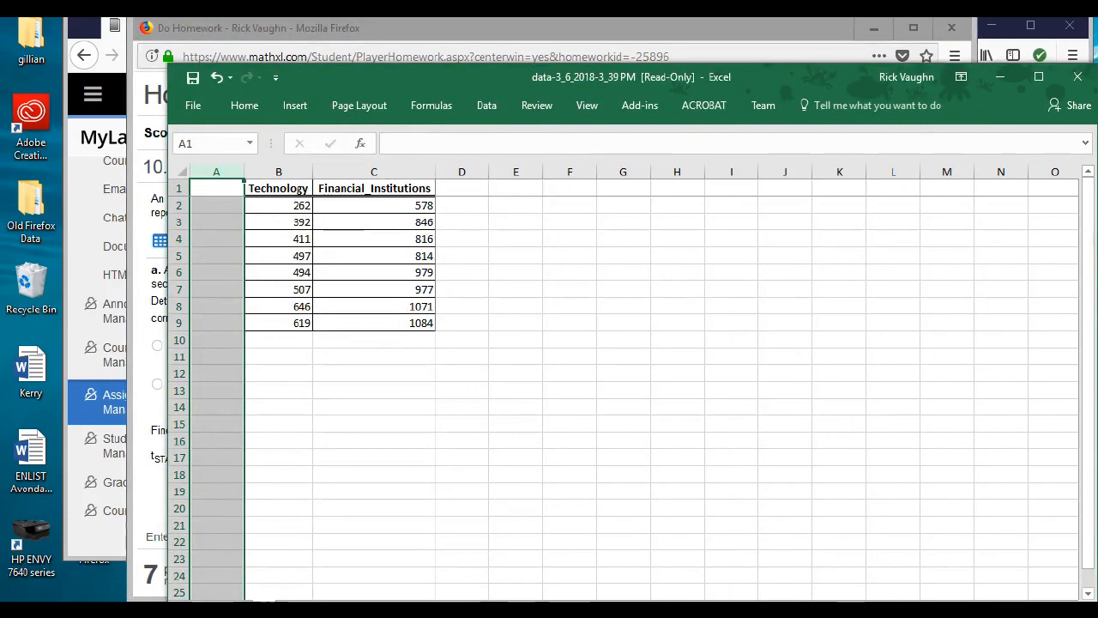
{"action": "left_click_drag", "start_coordinate": [828, 77], "coordinate": [837, 37]}
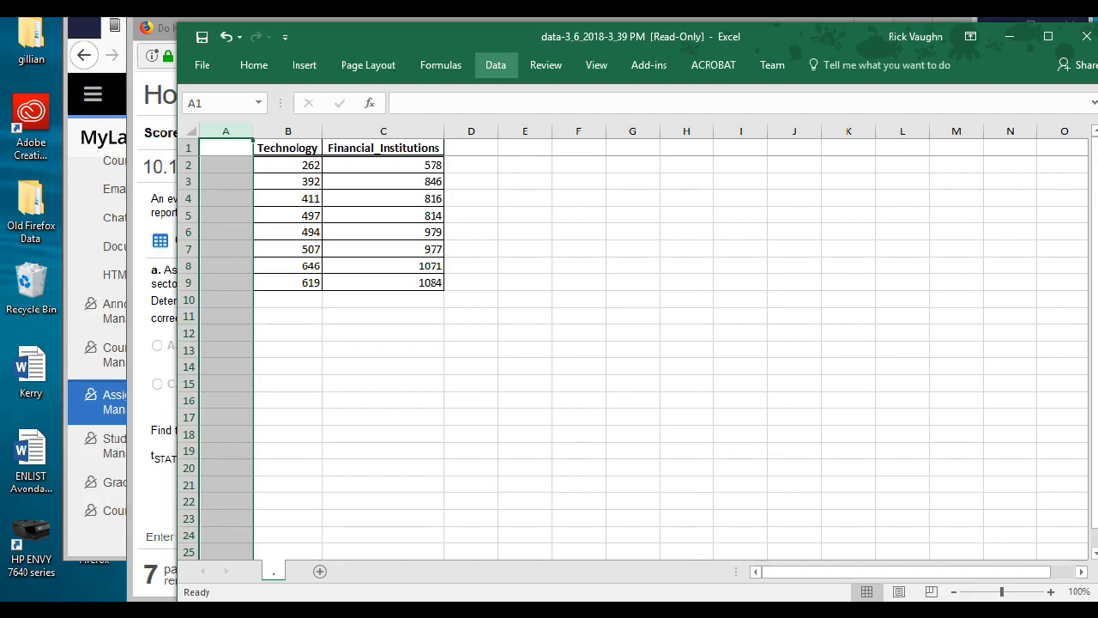
{"action": "left_click", "coordinate": [495, 65]}
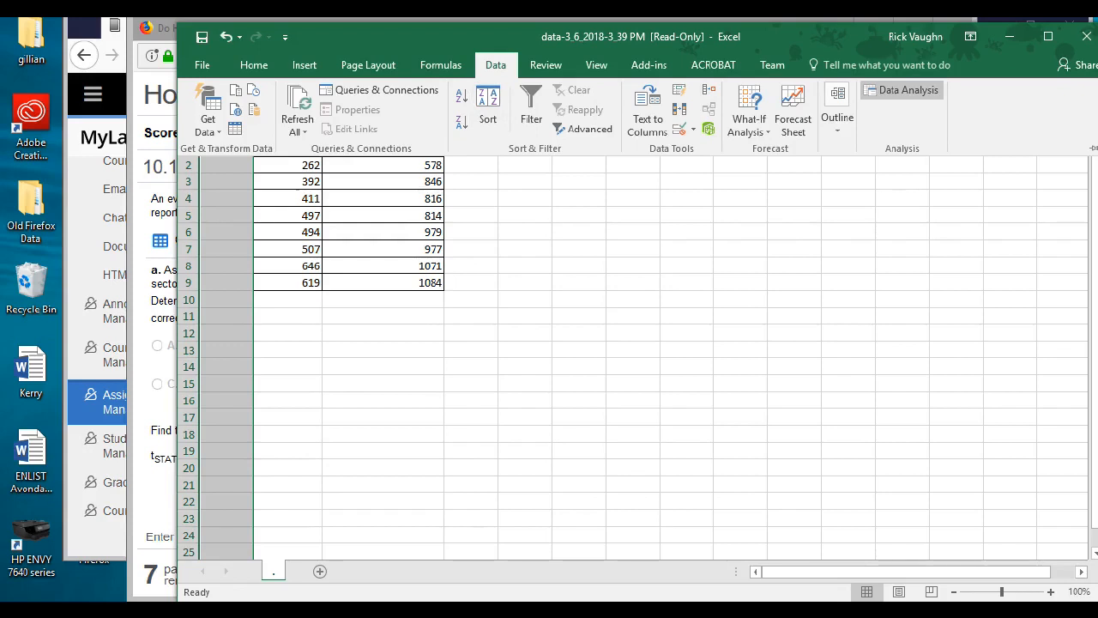
{"action": "left_click", "coordinate": [900, 90]}
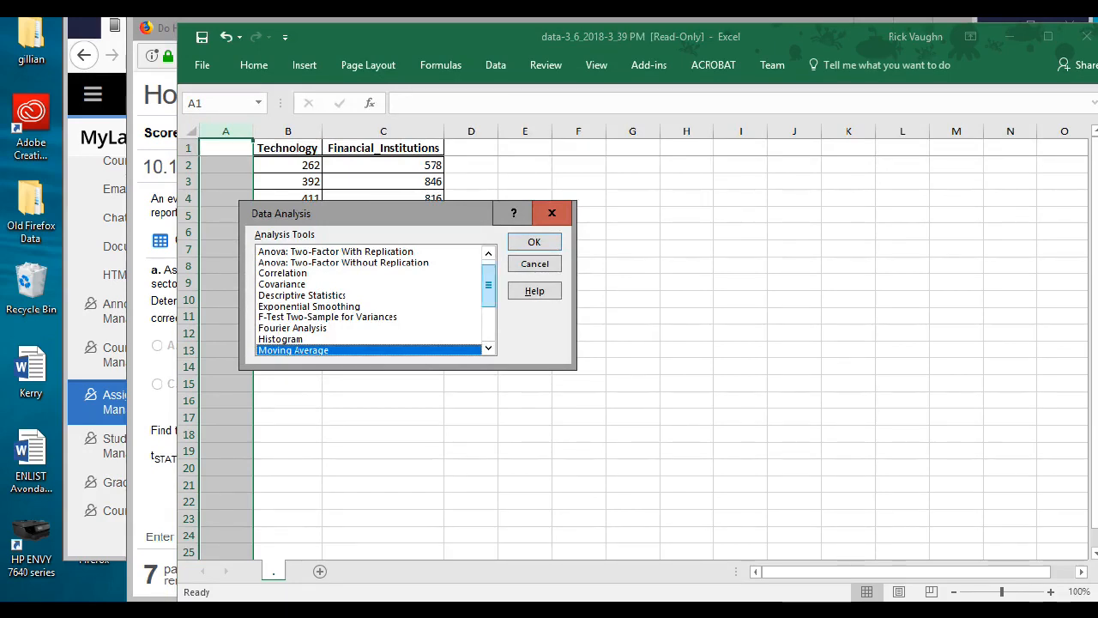
{"action": "scroll", "coordinate": [488, 287], "scroll_direction": "up", "scroll_amount": 1}
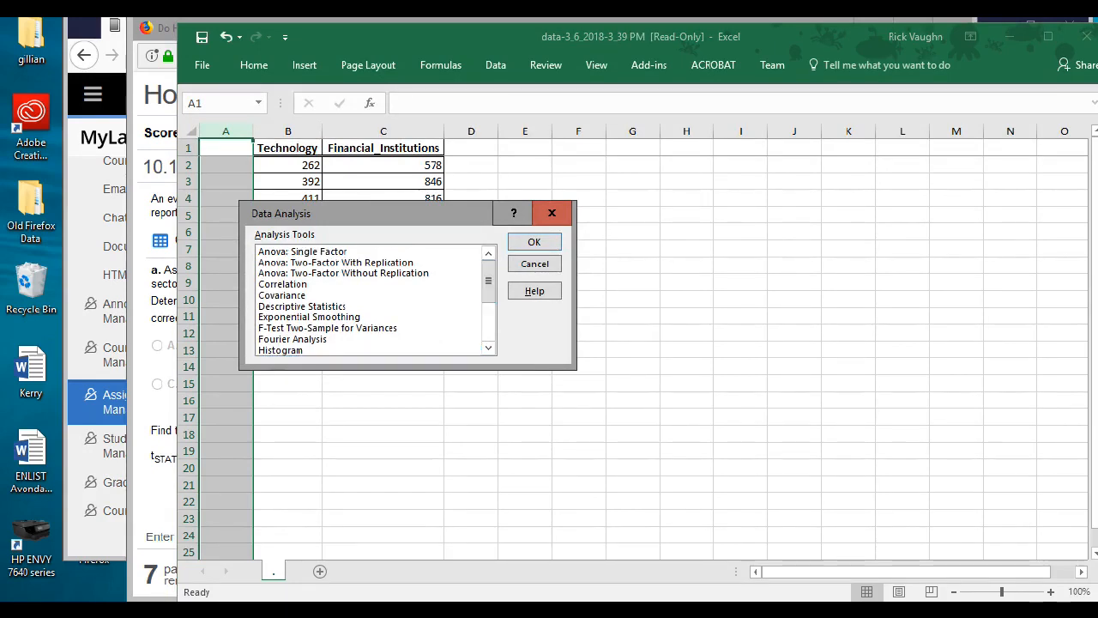
{"action": "scroll", "coordinate": [488, 300], "scroll_direction": "down", "scroll_amount": 3}
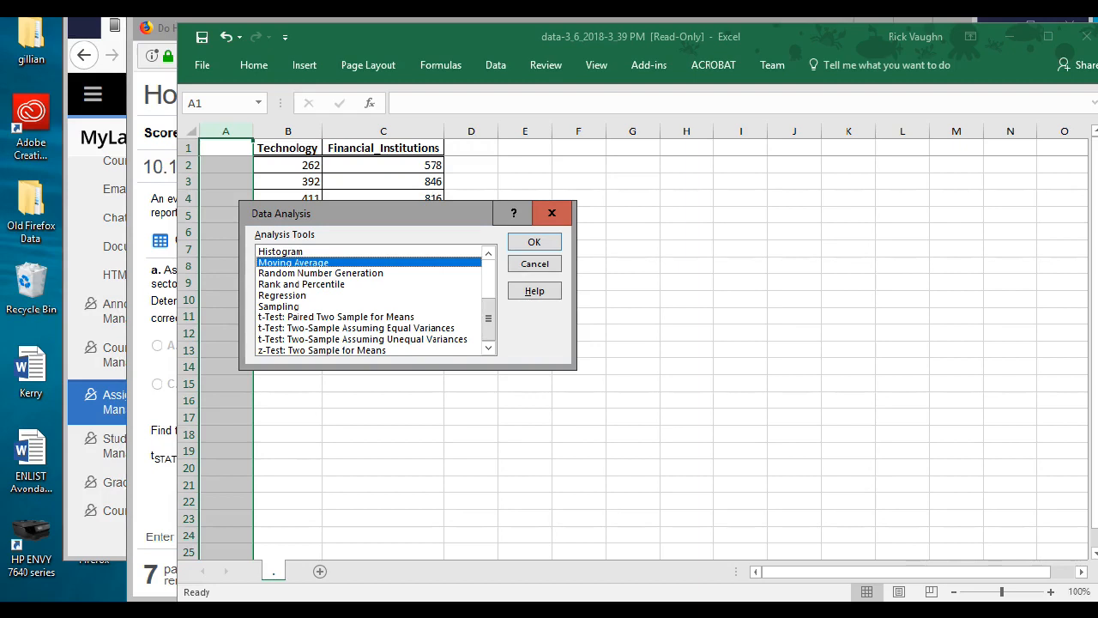
{"action": "left_click", "coordinate": [356, 328]}
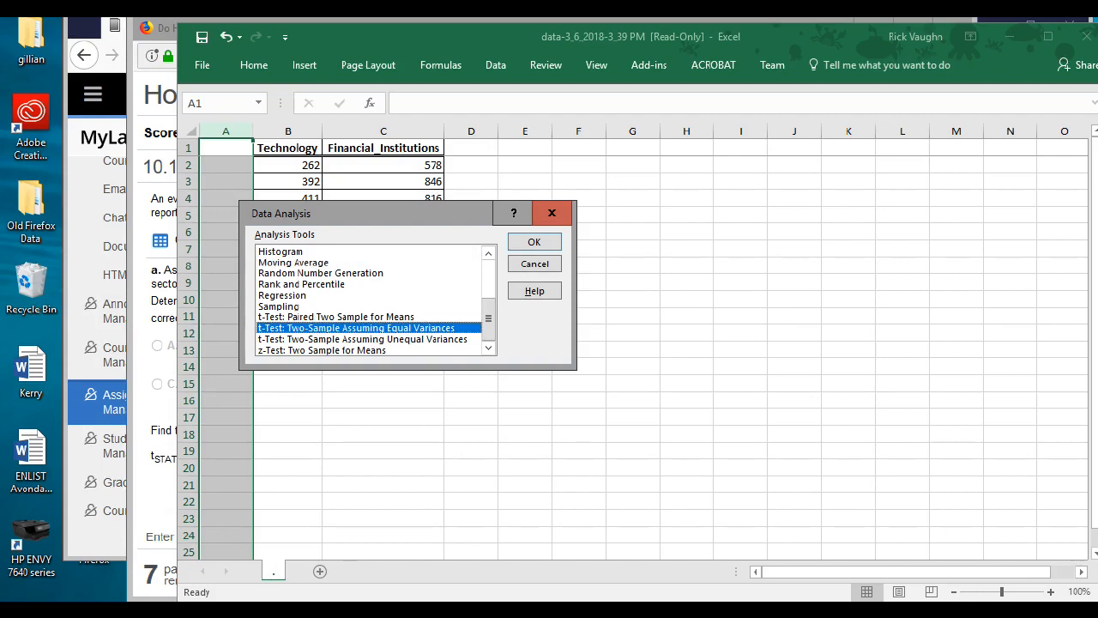
{"action": "key", "text": "Return"}
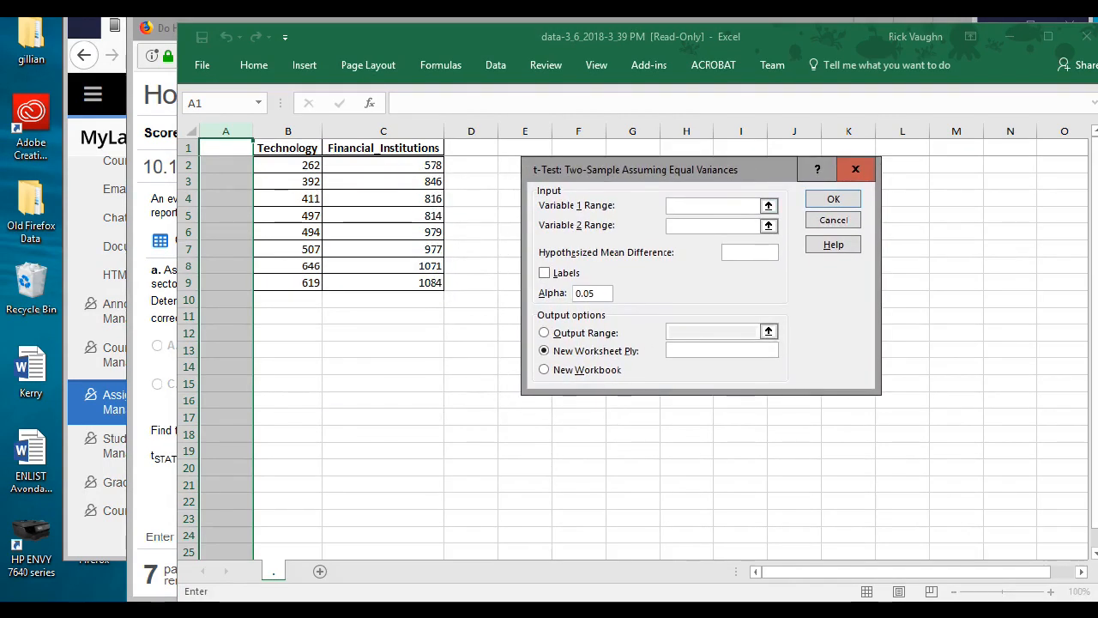
Set the Variable 1 range to $B$2:$B$9 and the Variable 2 range to $C$2:$C$9, leaving Labels off
{"action": "left_click_drag", "start_coordinate": [291, 165], "coordinate": [313, 283]}
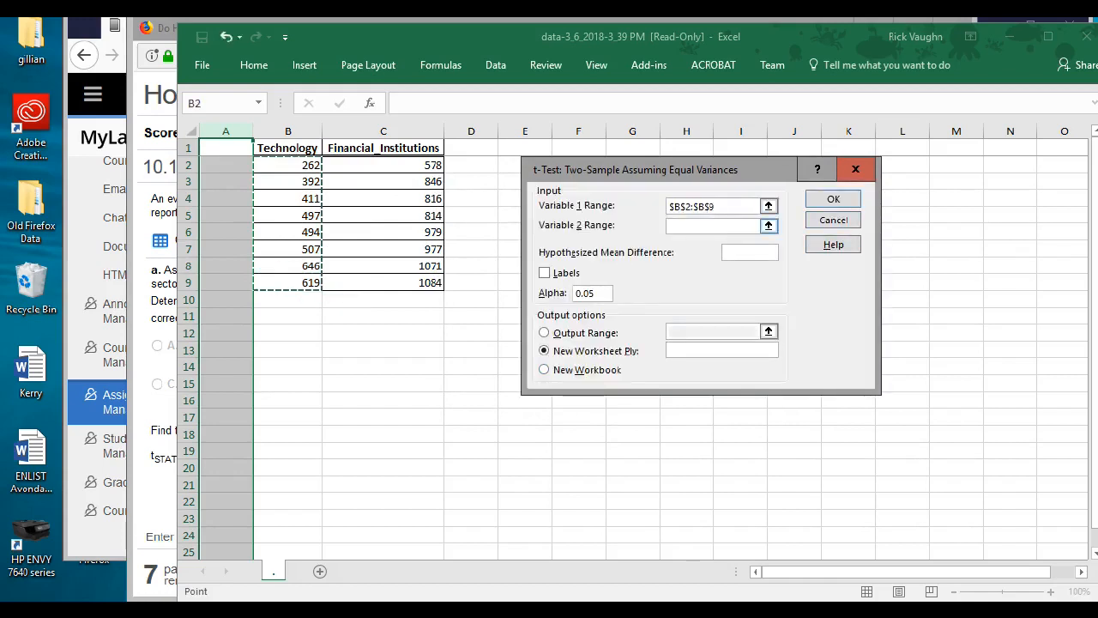
{"action": "left_click", "coordinate": [713, 226]}
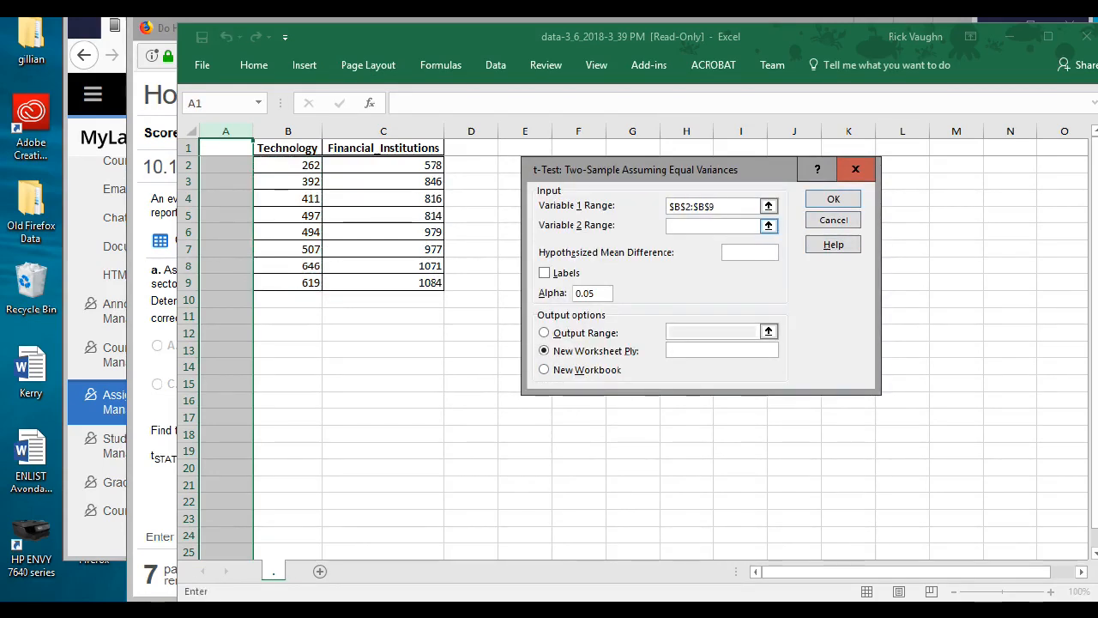
{"action": "left_click_drag", "start_coordinate": [429, 164], "coordinate": [429, 283]}
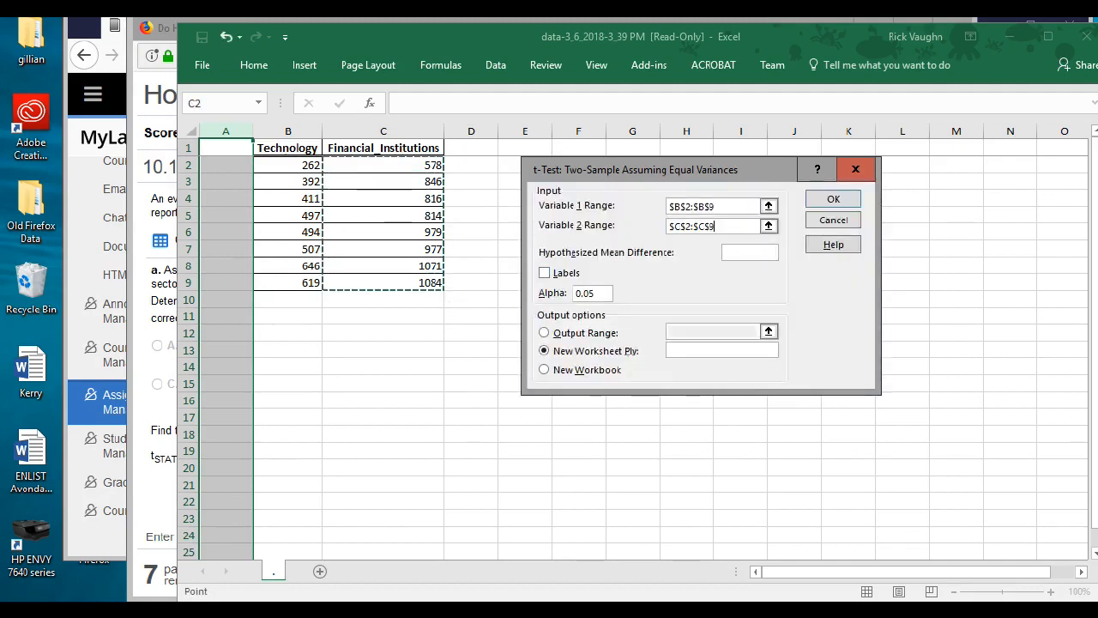
{"action": "left_click", "coordinate": [544, 272]}
{"action": "left_click", "coordinate": [545, 272]}
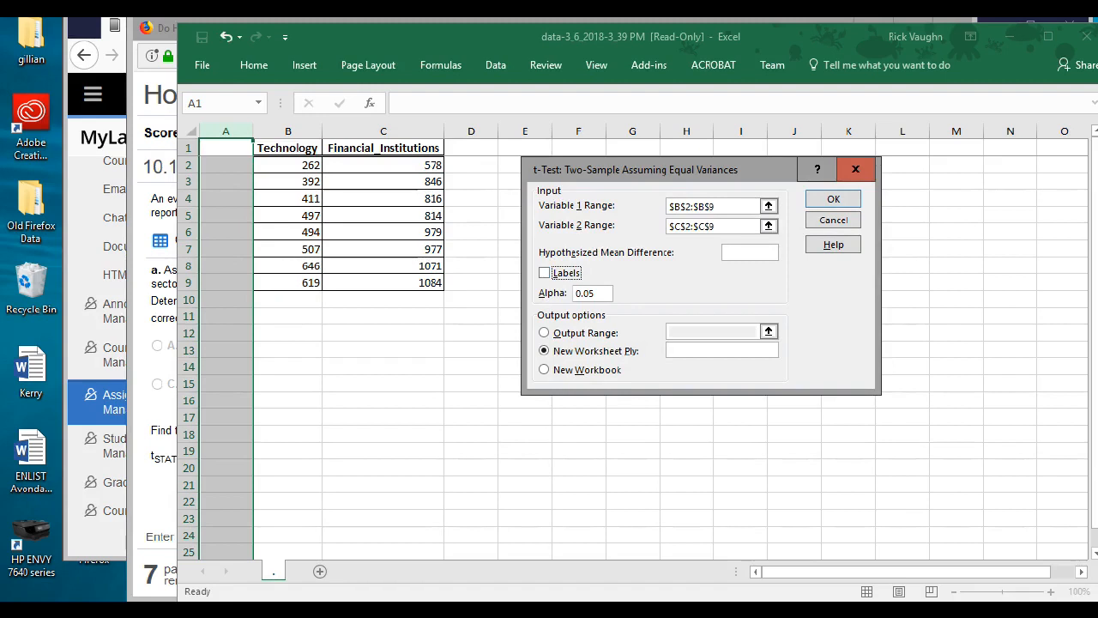
Set the hypothesized mean difference to 0 and alpha to 0.1, as given in the homework question
{"action": "left_click", "coordinate": [749, 252]}
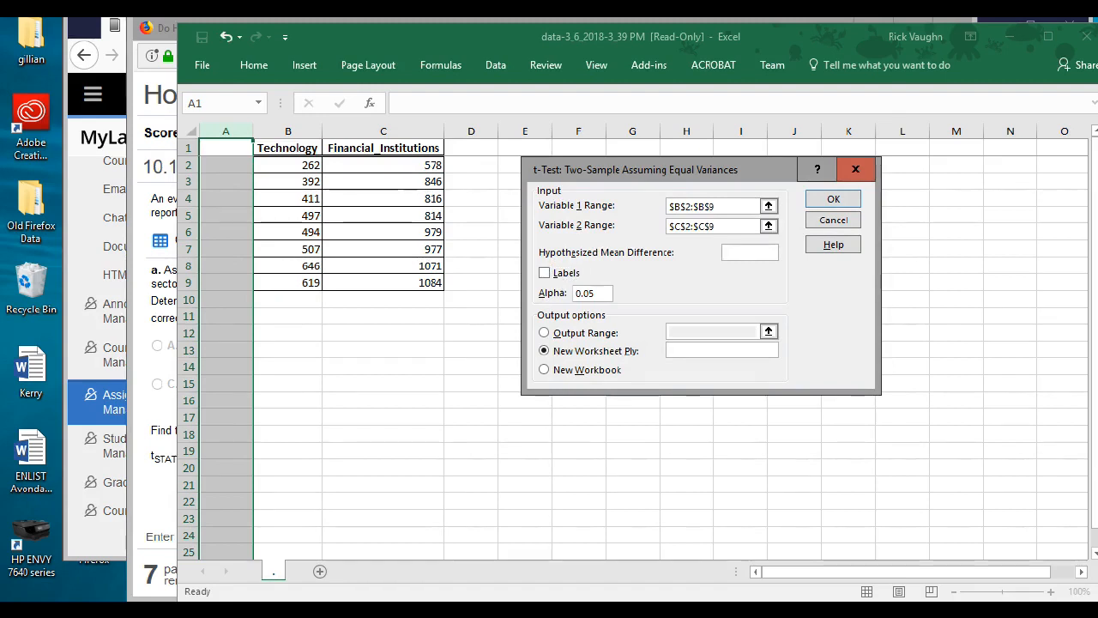
{"action": "type", "text": "0"}
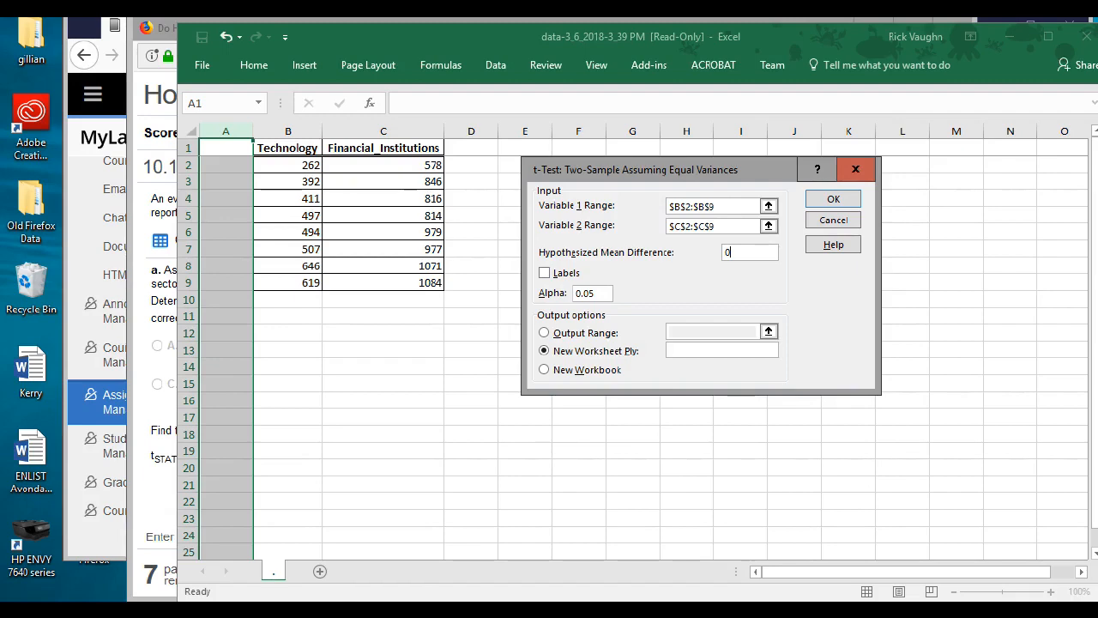
{"action": "key", "text": "alt+Tab"}
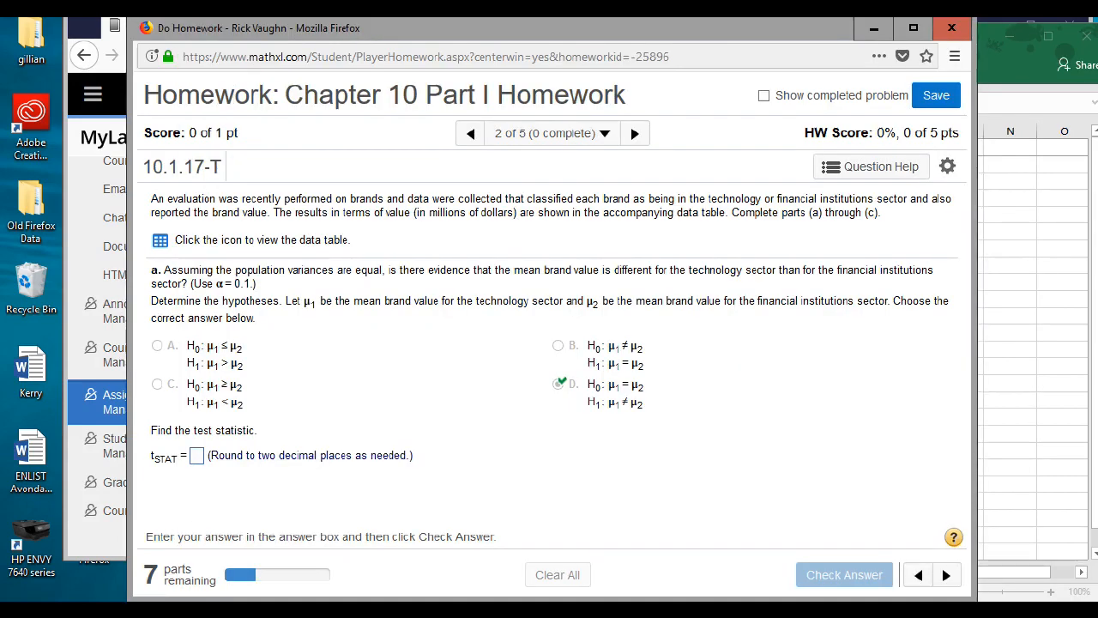
{"action": "key", "text": "alt+Tab"}
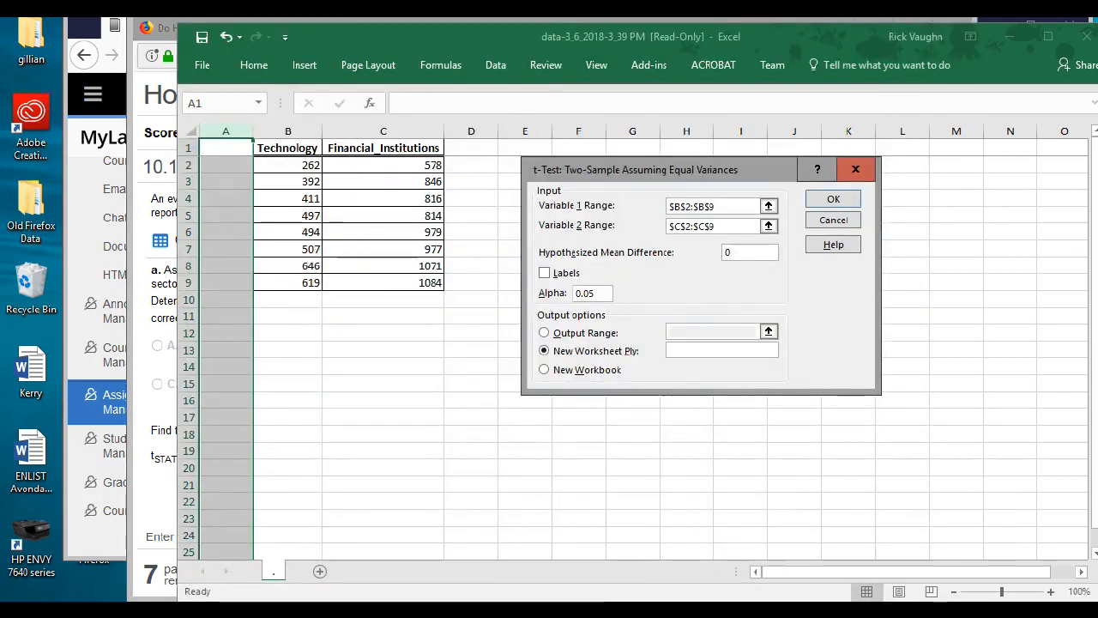
{"action": "key", "text": "BackSpace"}
{"action": "key", "text": "BackSpace"}
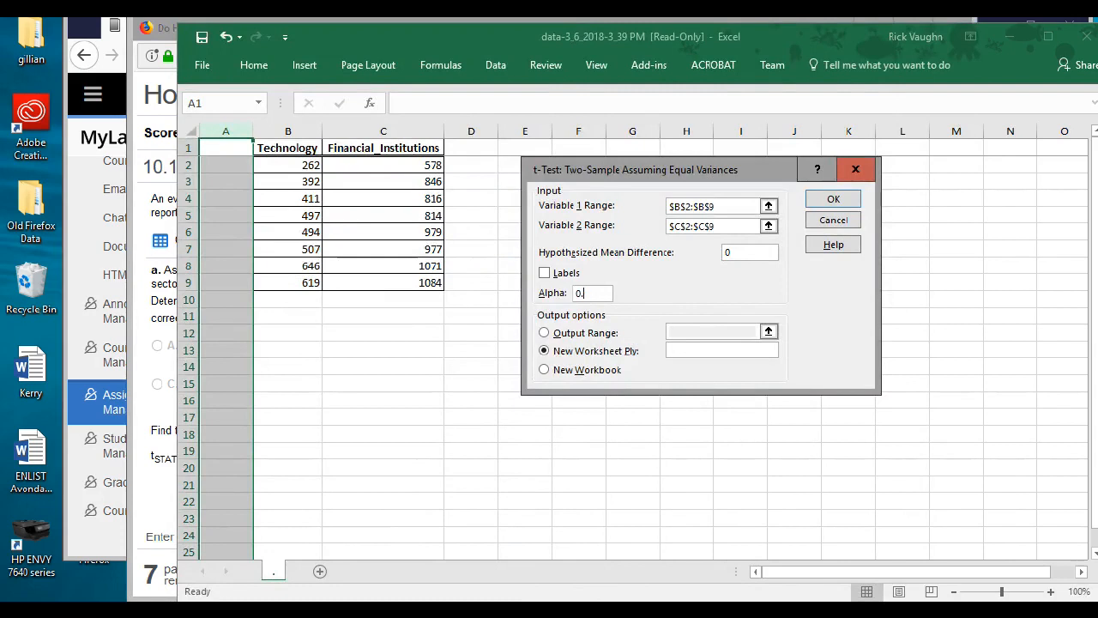
{"action": "type", "text": "1"}
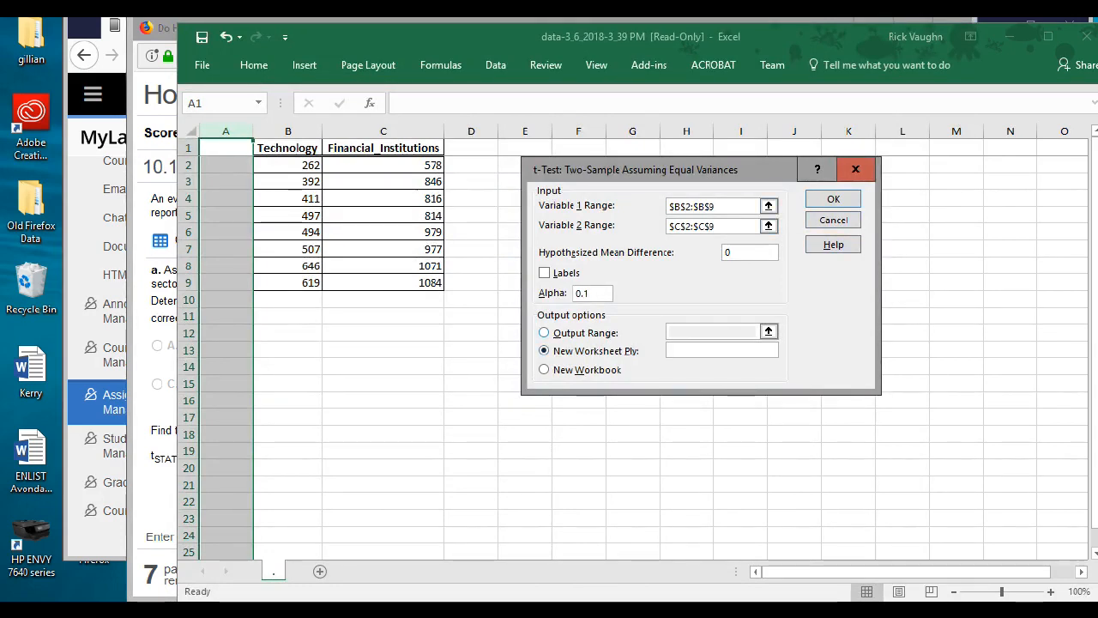
Send the t-test output to cell $B$11 of the current sheet and run the analysis
{"action": "left_click", "coordinate": [544, 332]}
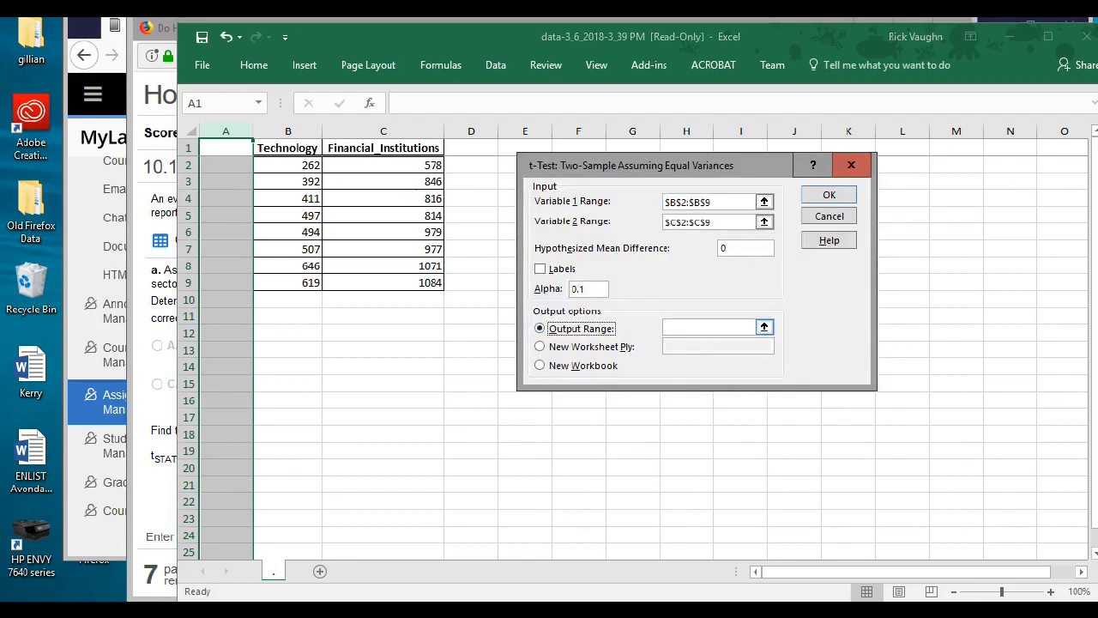
{"action": "left_click", "coordinate": [708, 328]}
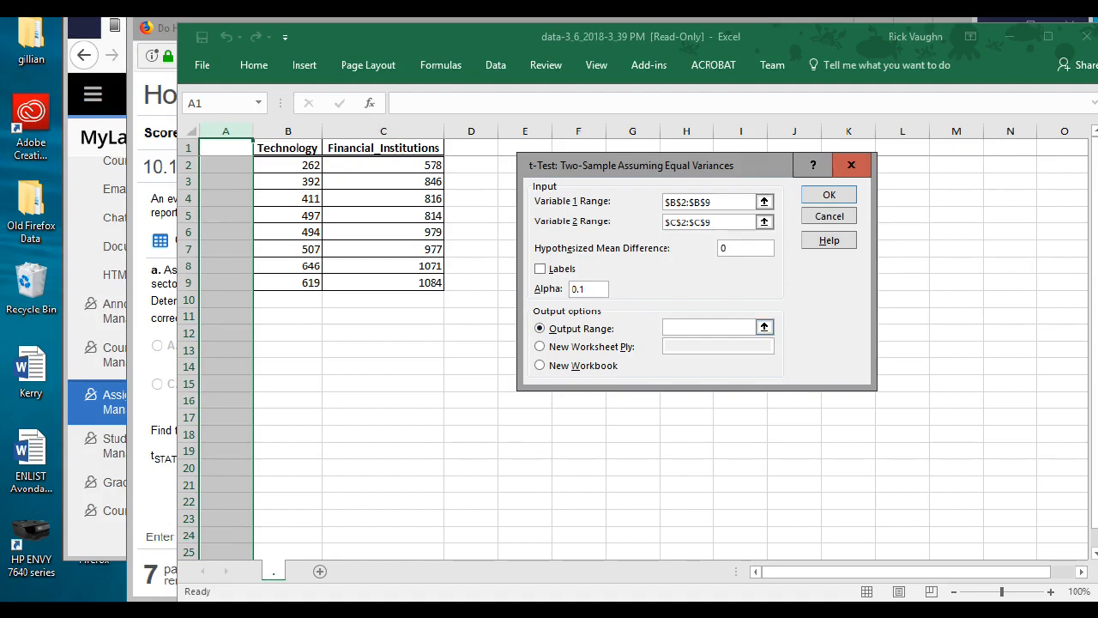
{"action": "left_click", "coordinate": [288, 317]}
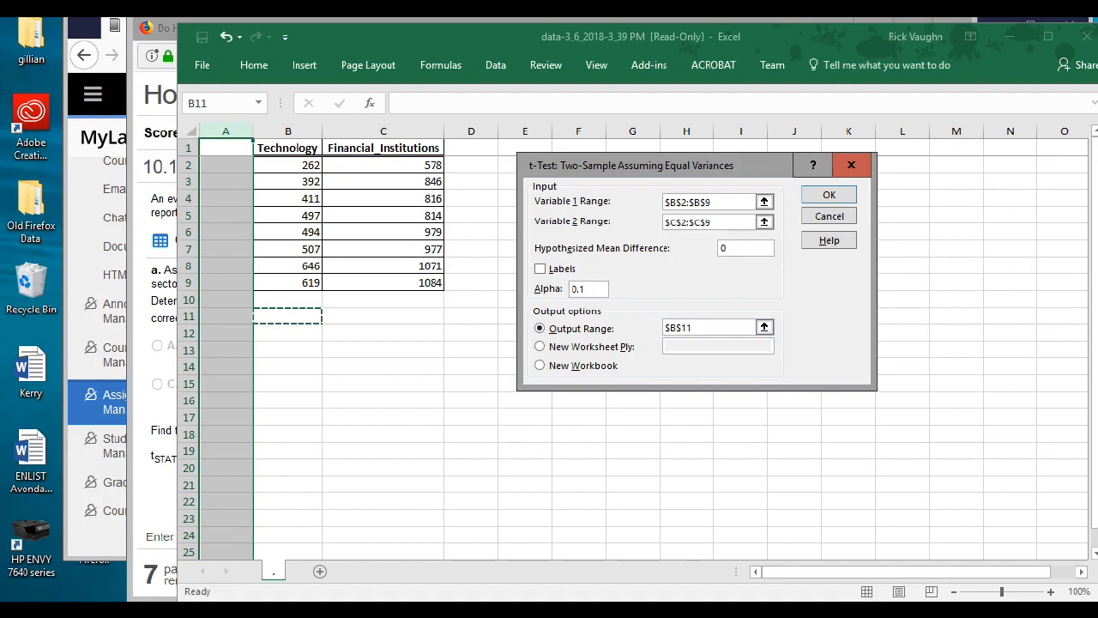
{"action": "left_click", "coordinate": [829, 195]}
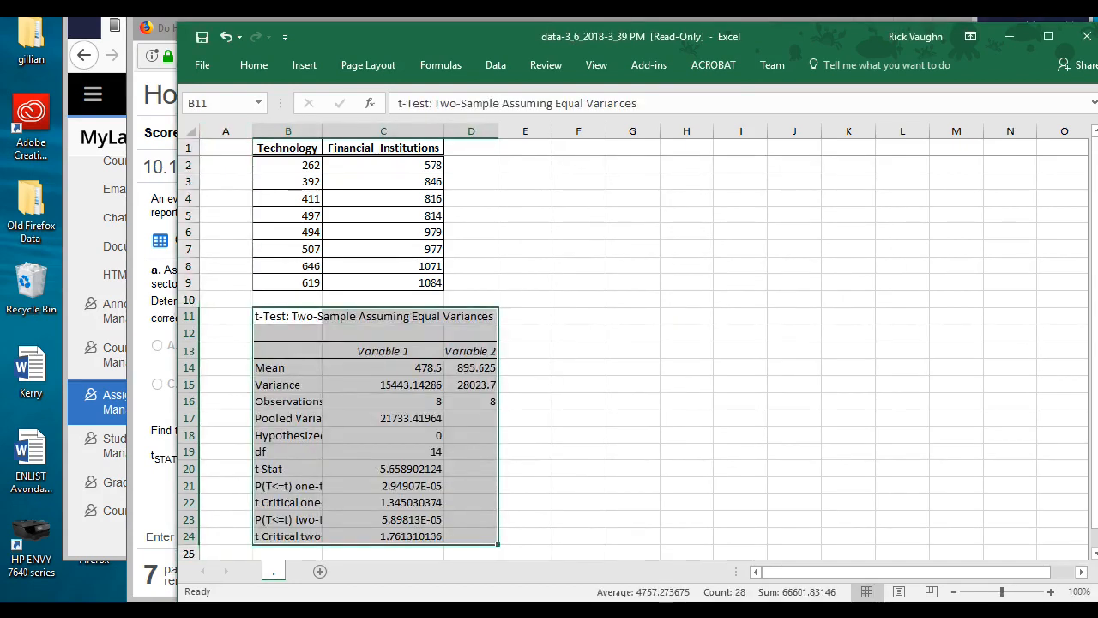
Move the Excel window aside, then enter -5.66 as the test statistic in the Firefox homework and check the answer
{"action": "left_click", "coordinate": [287, 384]}
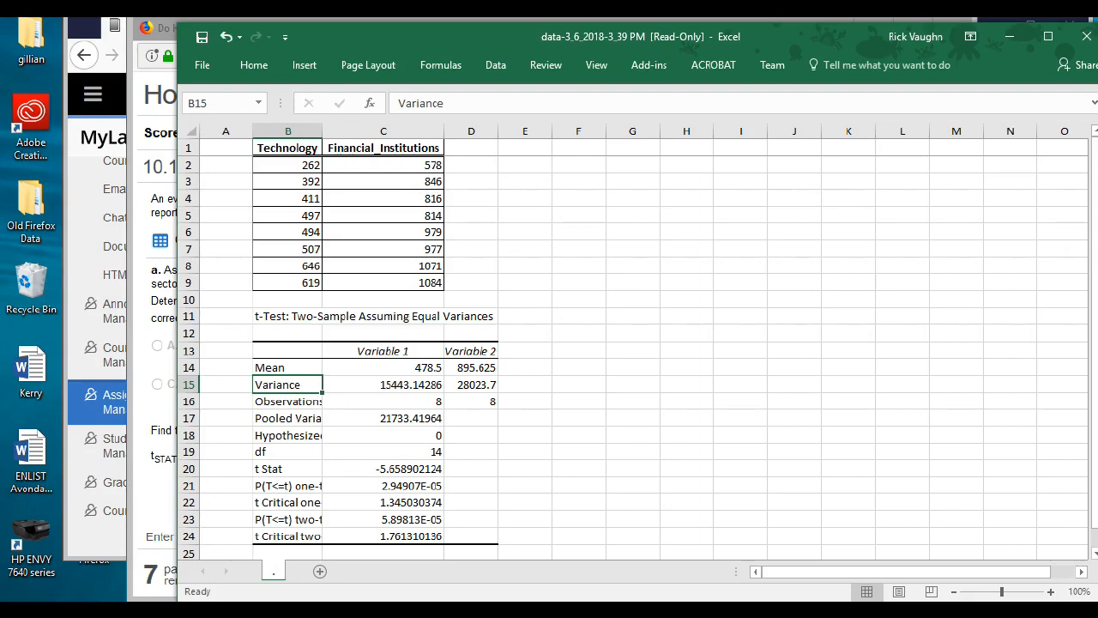
{"action": "left_click_drag", "start_coordinate": [446, 37], "coordinate": [758, 36]}
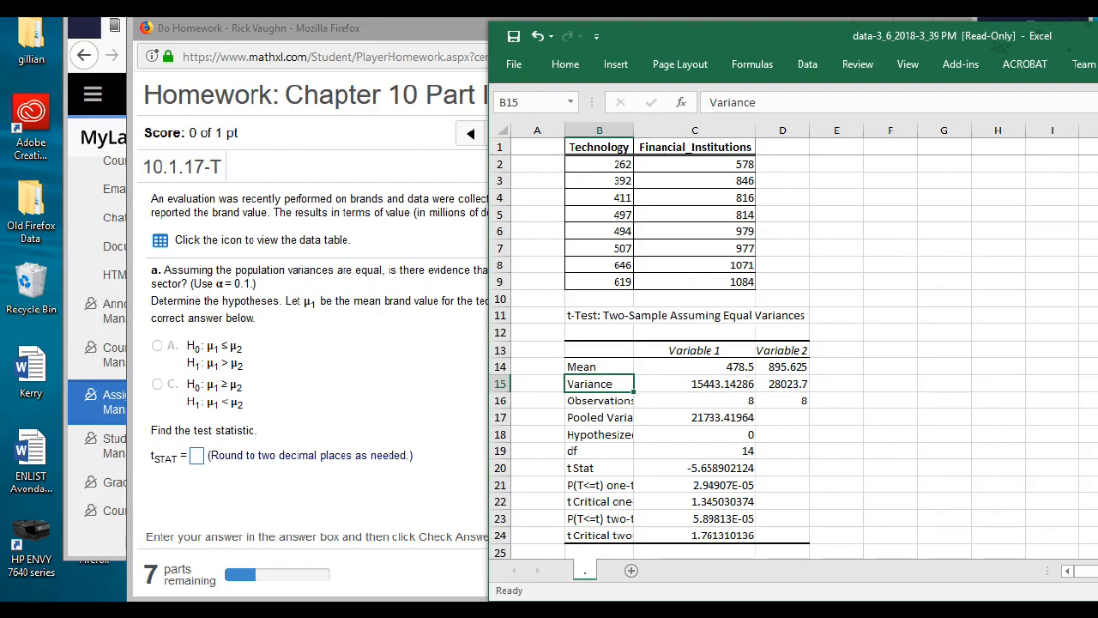
{"action": "left_click", "coordinate": [196, 456]}
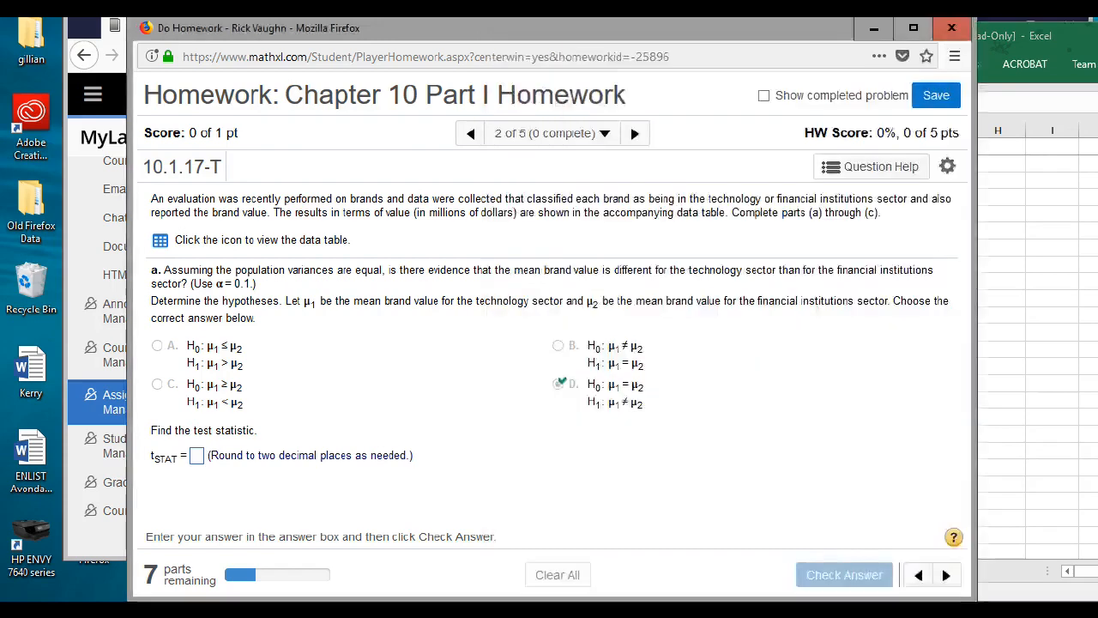
{"action": "type", "text": "-5.66"}
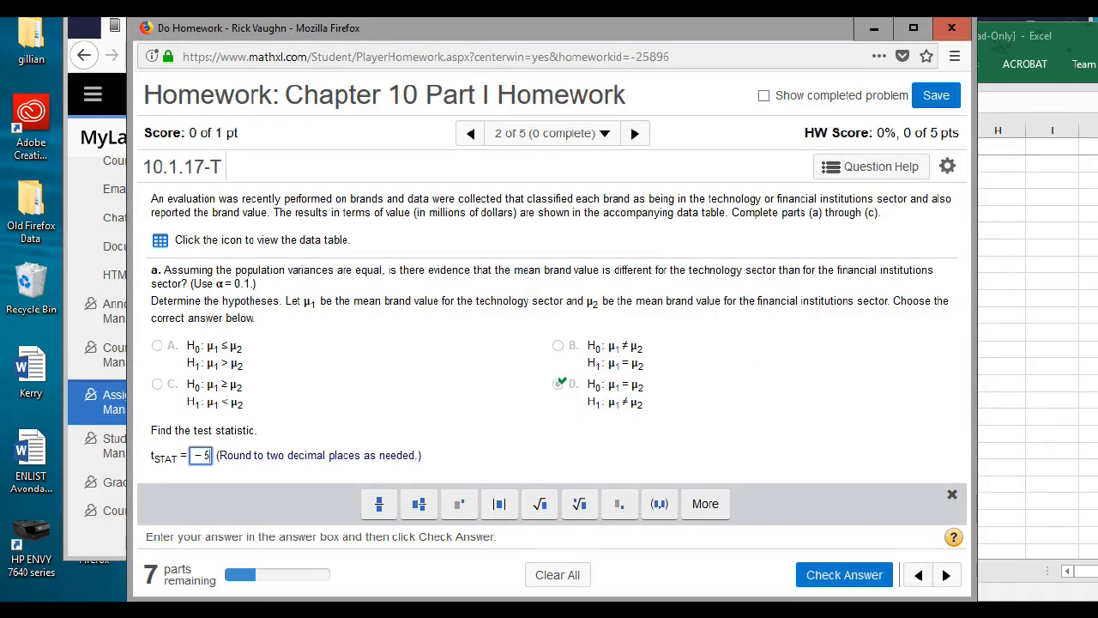
{"action": "key", "text": "Return"}
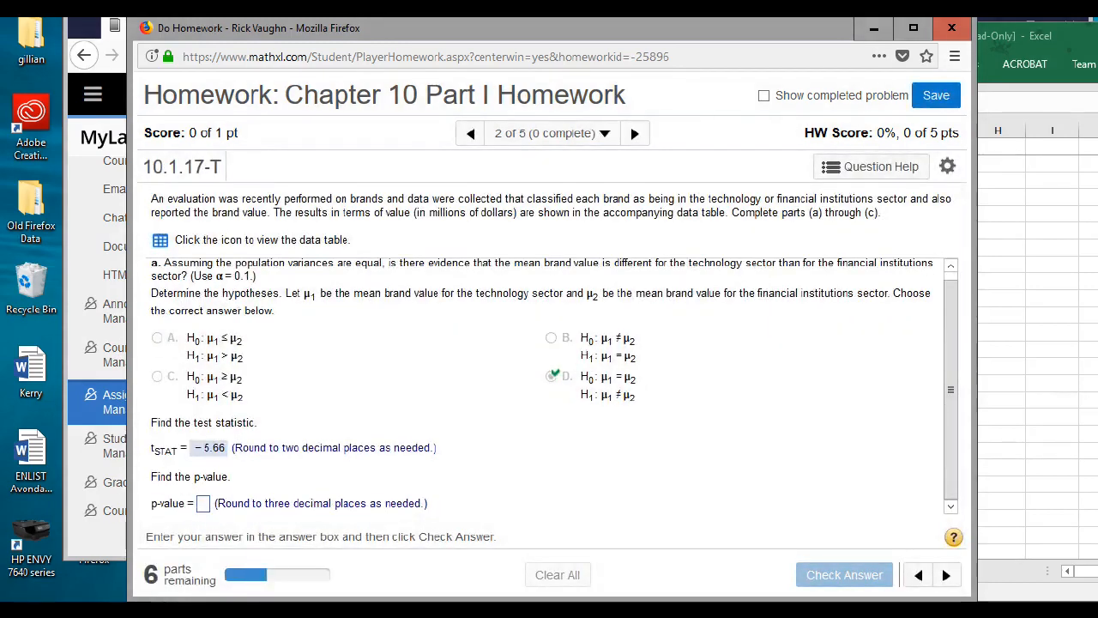
Look up the two-tail p-value in Excel, enter it as 0.000 in the Firefox homework and check the answer
{"action": "key", "text": "alt+Tab"}
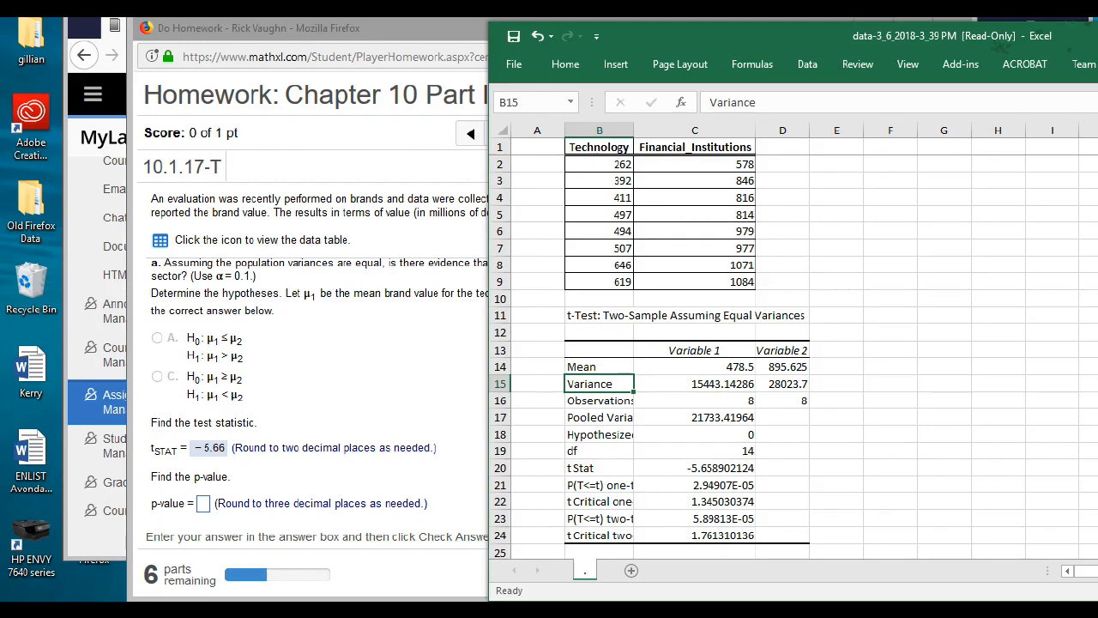
{"action": "left_click", "coordinate": [203, 504]}
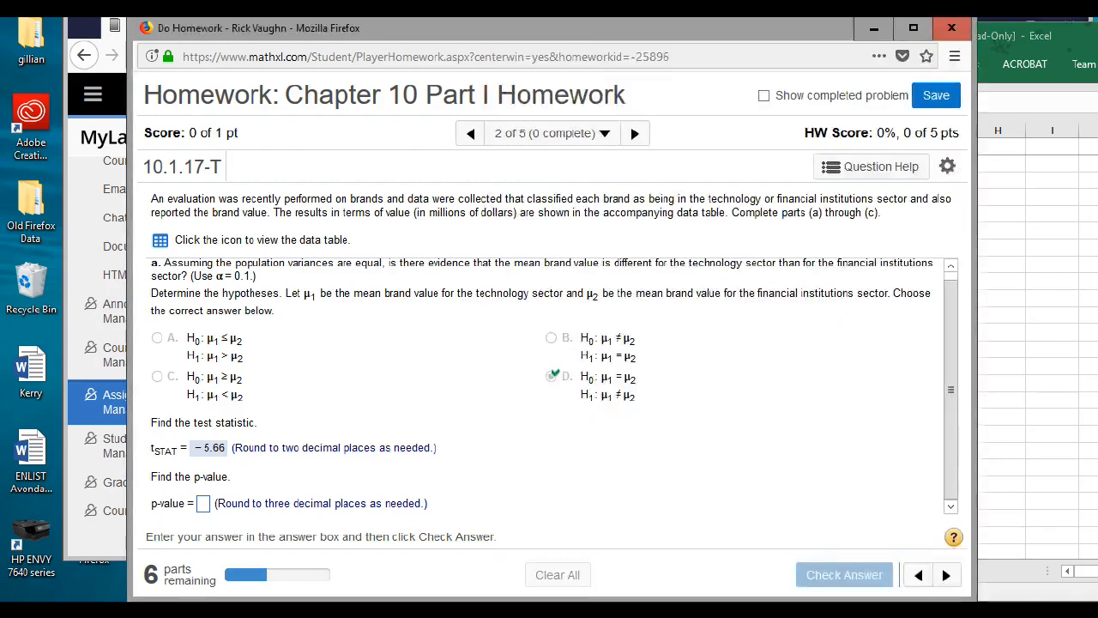
{"action": "type", "text": "0.000"}
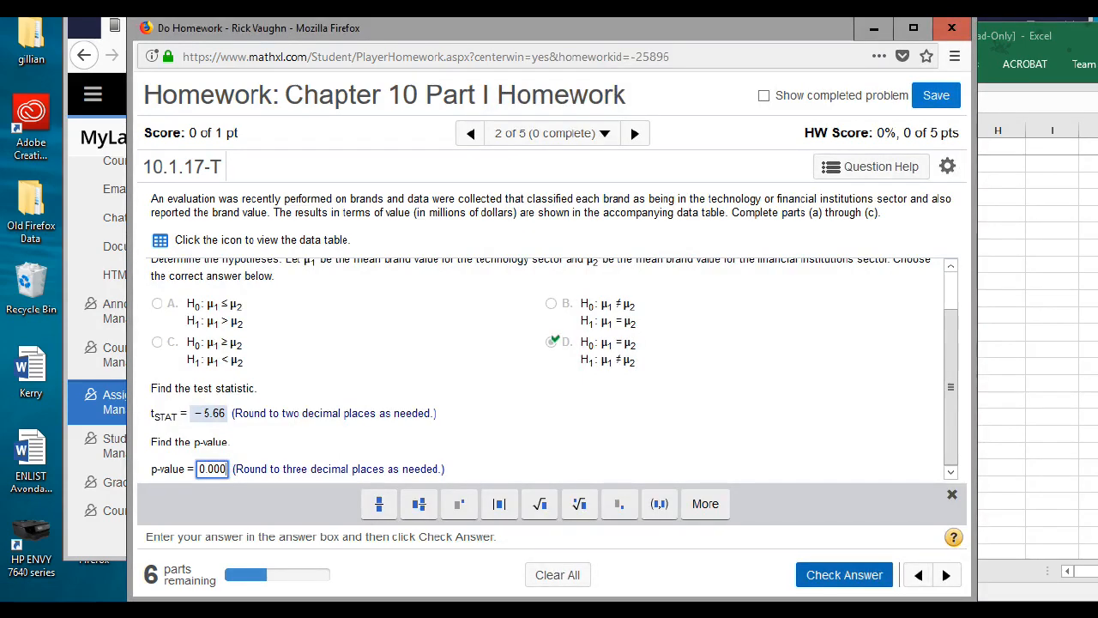
{"action": "left_click", "coordinate": [844, 575]}
{"action": "key", "text": "Return"}
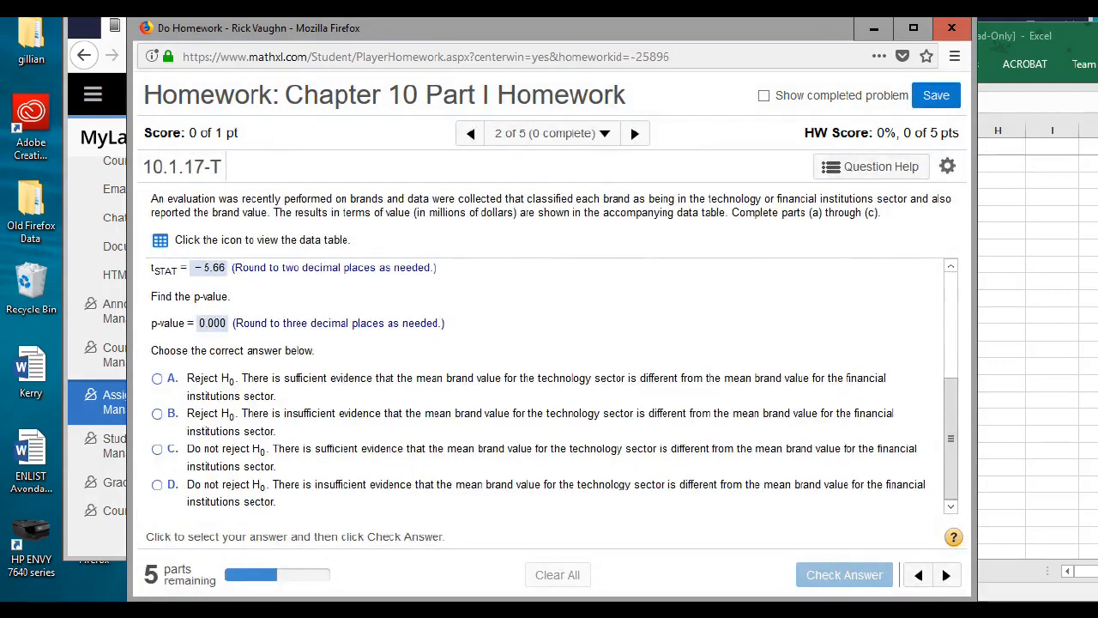
Answer part a with option A, reject H0 with sufficient evidence that the mean brand values differ, and check it
{"action": "left_click", "coordinate": [157, 378]}
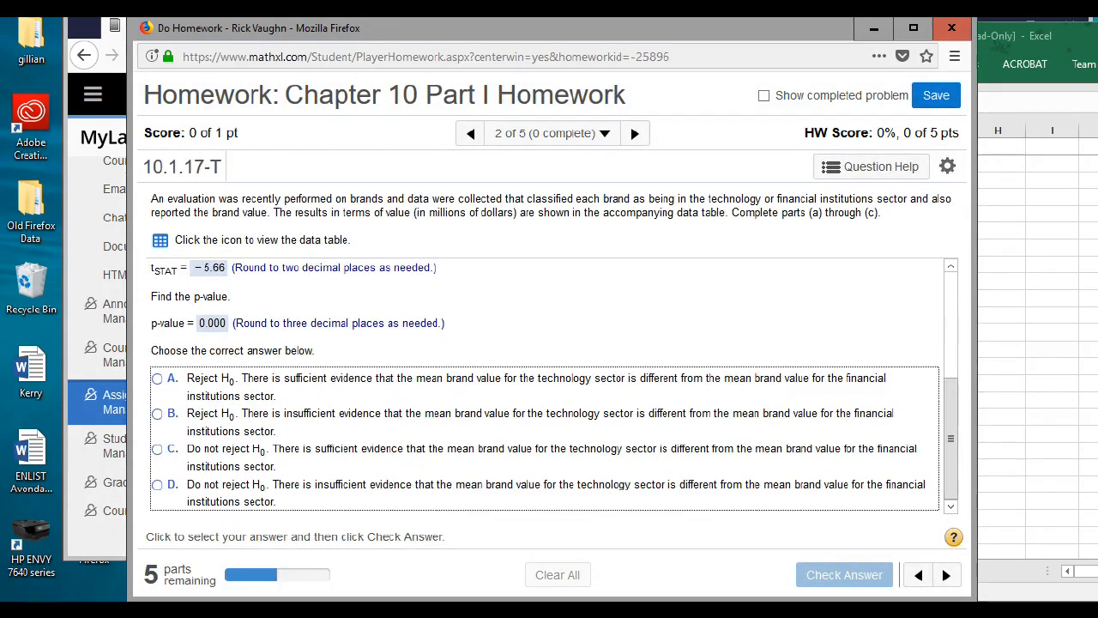
{"action": "left_click", "coordinate": [844, 575]}
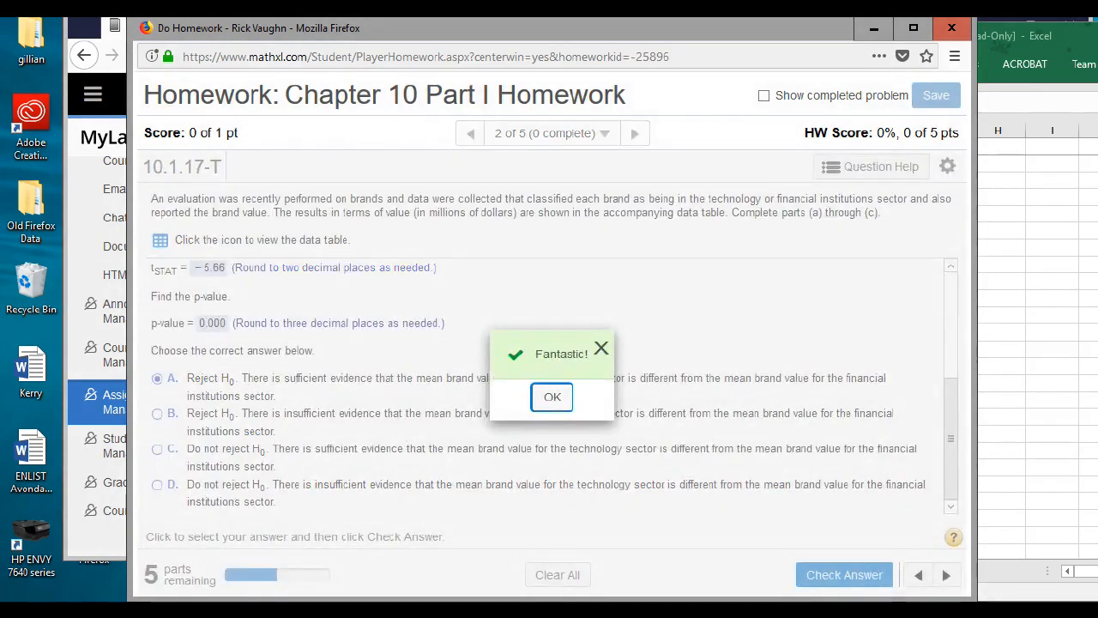
{"action": "key", "text": "Return"}
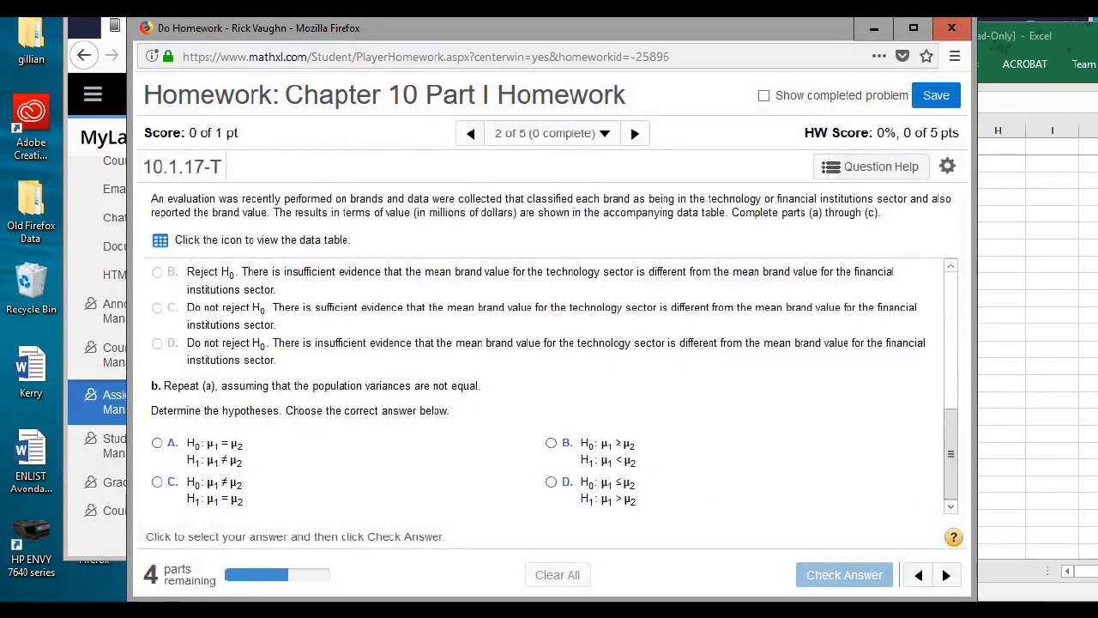
Choose option A, H0: μ1 = μ2 and H1: μ1 ≠ μ2, as the hypotheses for part b and check the answer
{"action": "key", "text": "alt+Tab"}
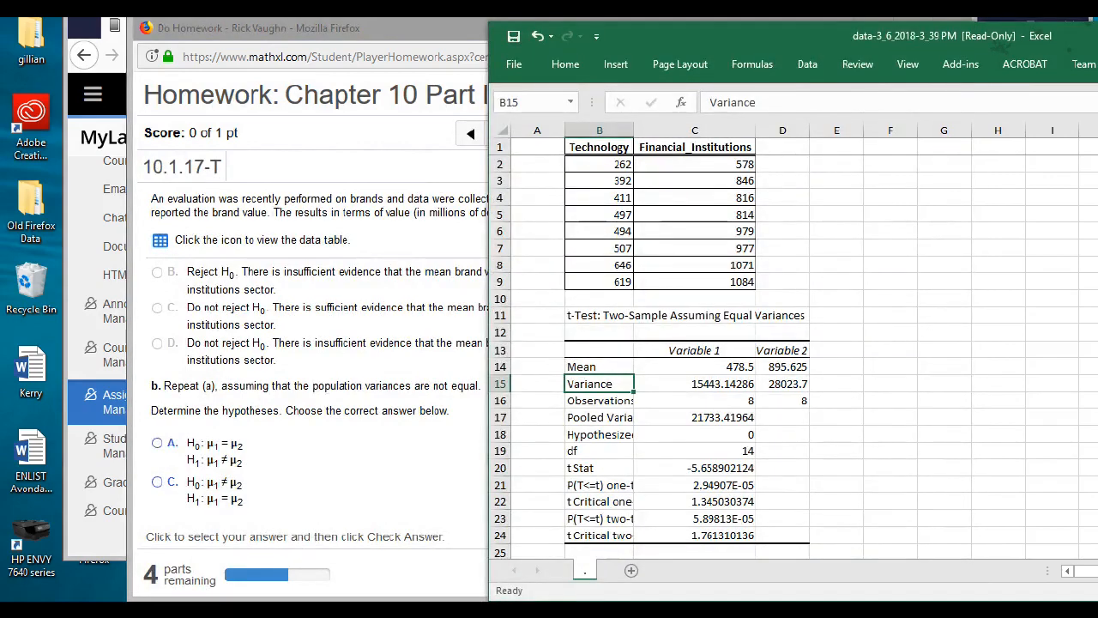
{"action": "key", "text": "alt+Tab"}
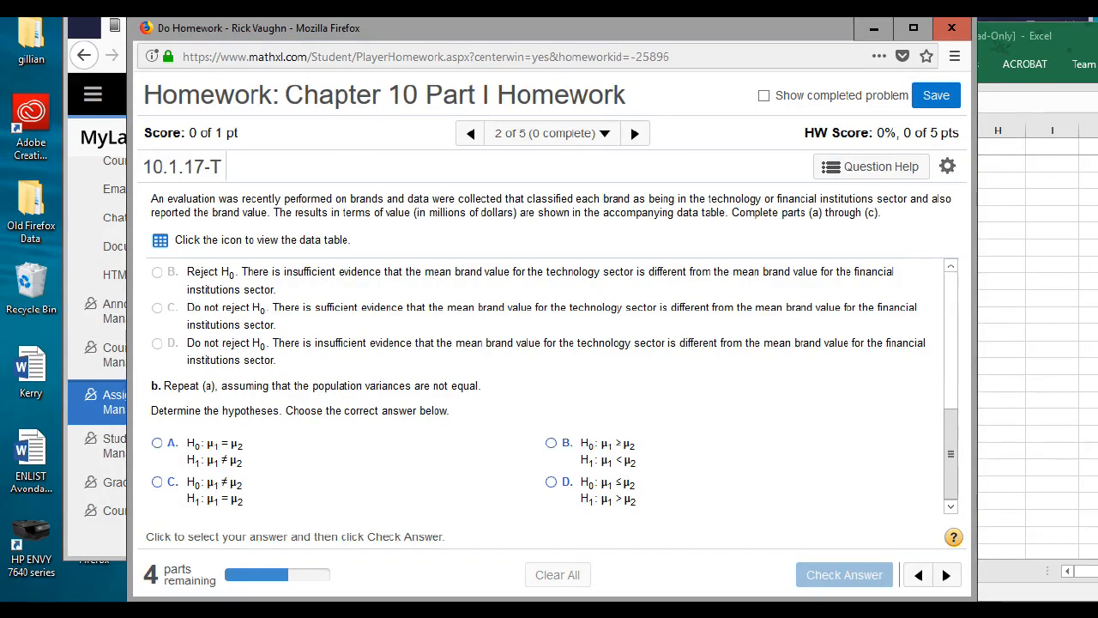
{"action": "left_click", "coordinate": [157, 442]}
{"action": "left_click", "coordinate": [844, 575]}
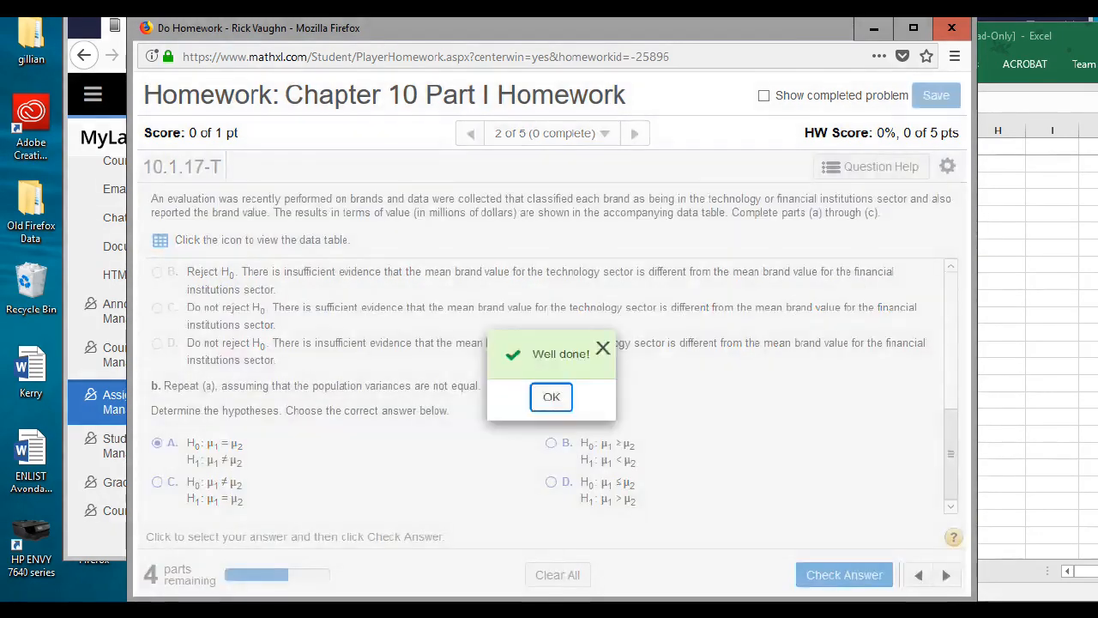
{"action": "key", "text": "Return"}
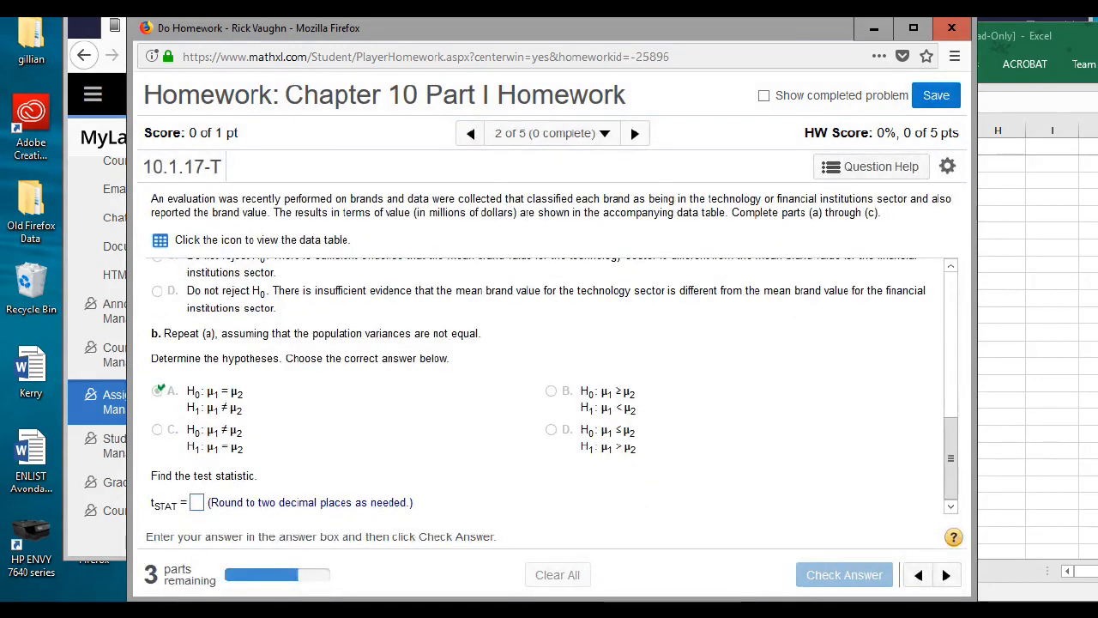
Switch to Excel, move its window fully into view and start the Data Analysis tool t-Test: Two-Sample Assuming Unequal Variances
{"action": "key", "text": "alt+Tab"}
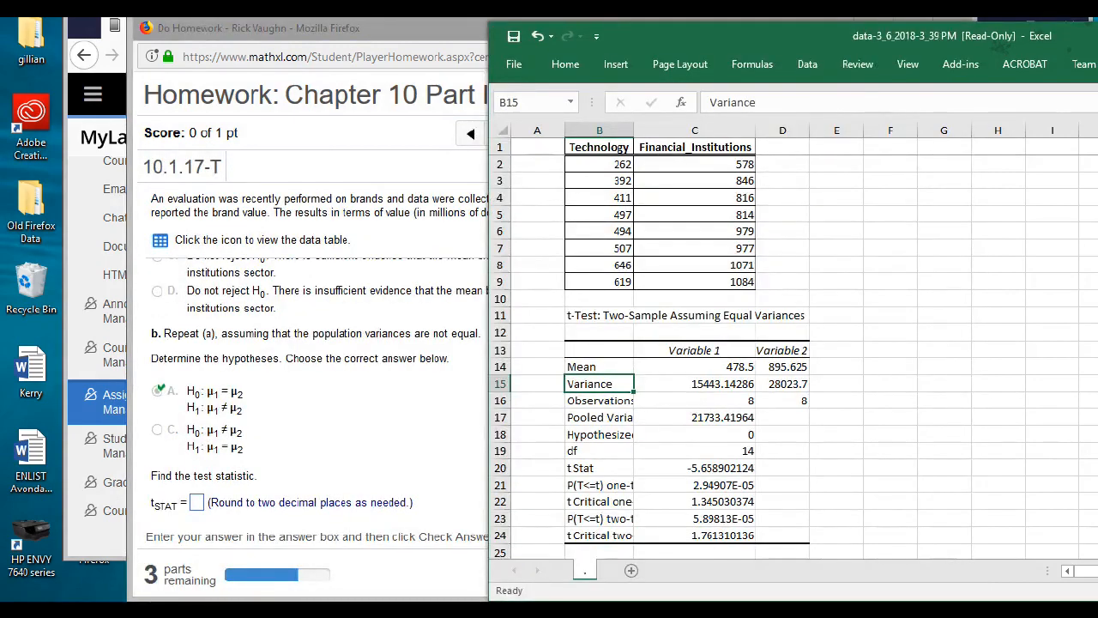
{"action": "left_click", "coordinate": [807, 65]}
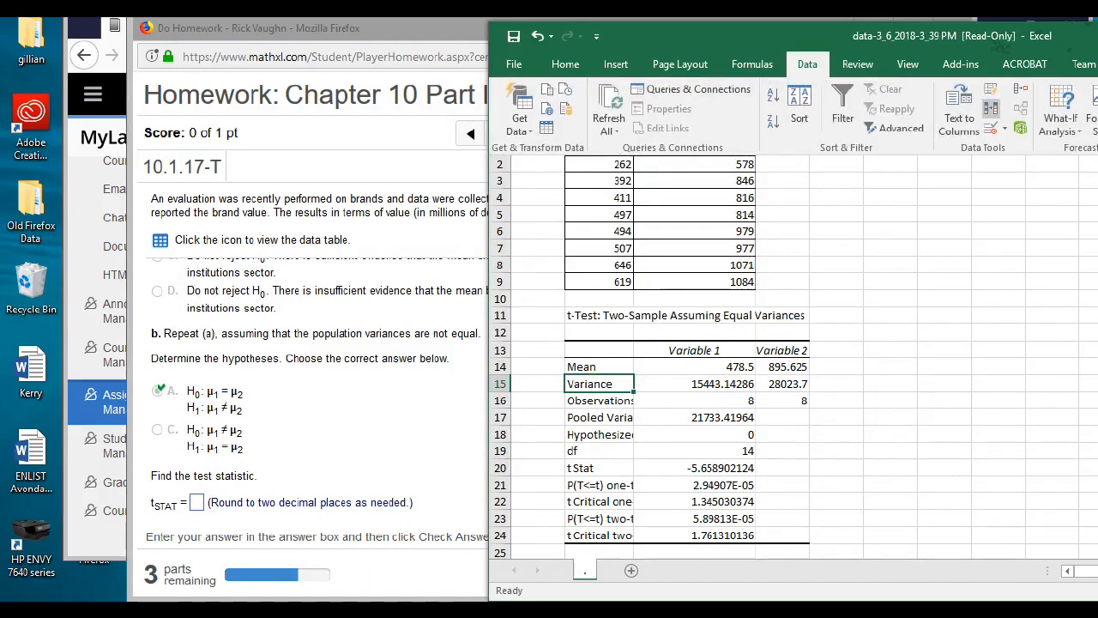
{"action": "left_click_drag", "start_coordinate": [961, 36], "coordinate": [646, 28]}
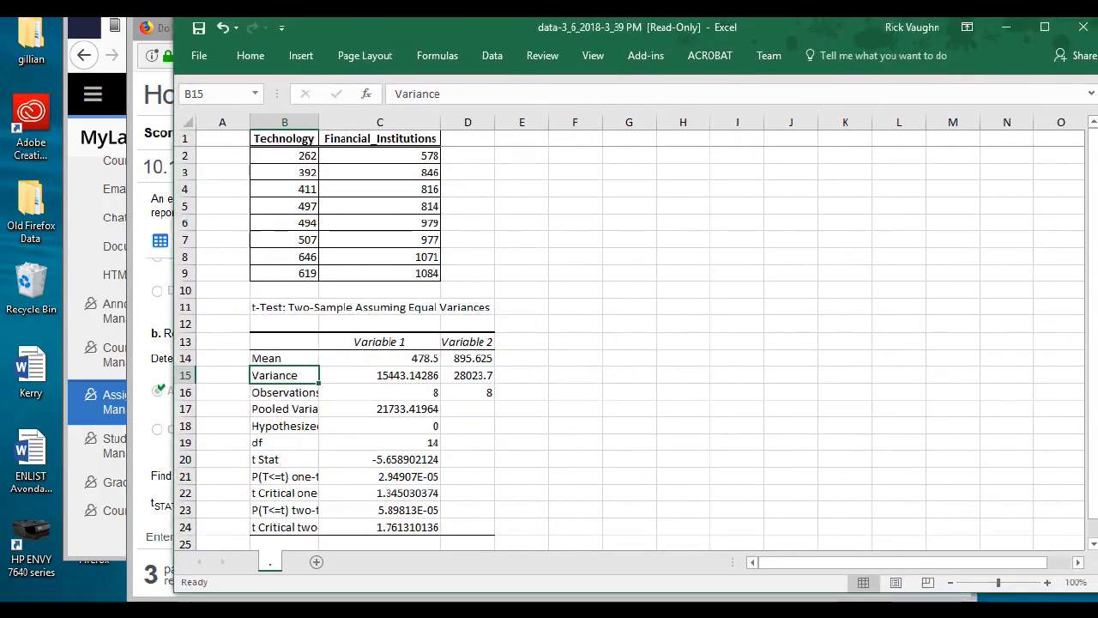
{"action": "left_click", "coordinate": [492, 55]}
{"action": "left_click", "coordinate": [892, 80]}
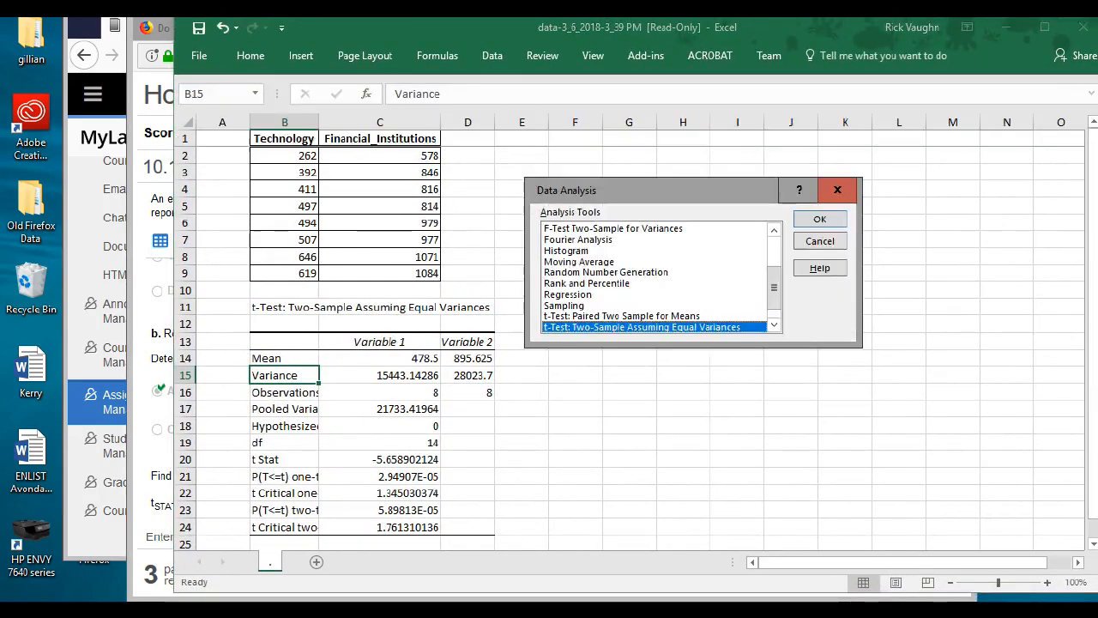
{"action": "left_click", "coordinate": [773, 324]}
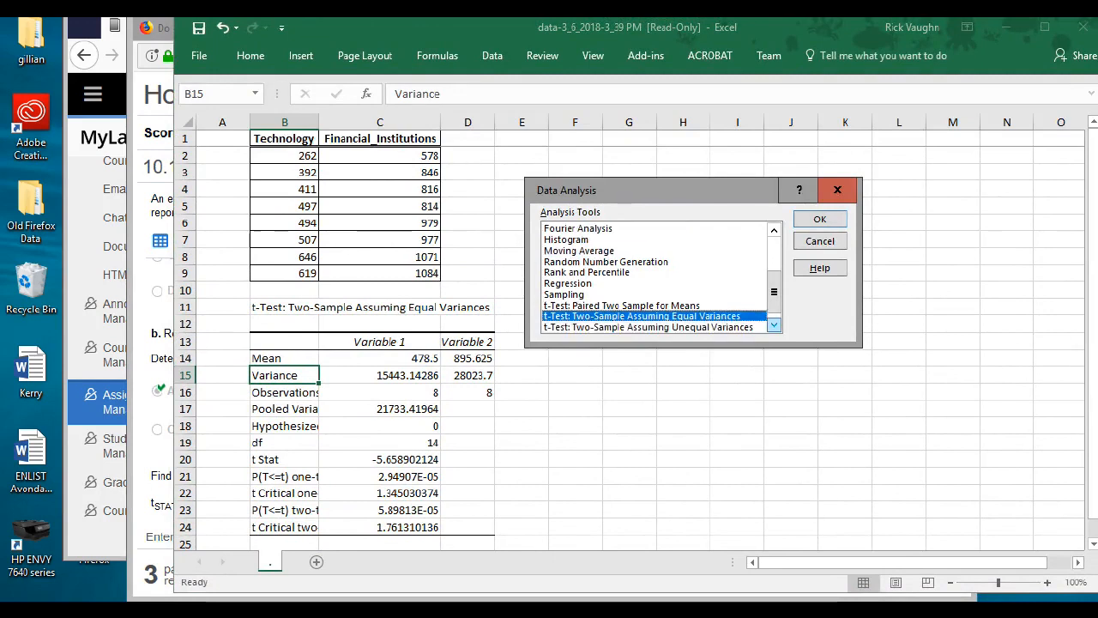
{"action": "left_click", "coordinate": [774, 324]}
{"action": "left_click", "coordinate": [649, 317]}
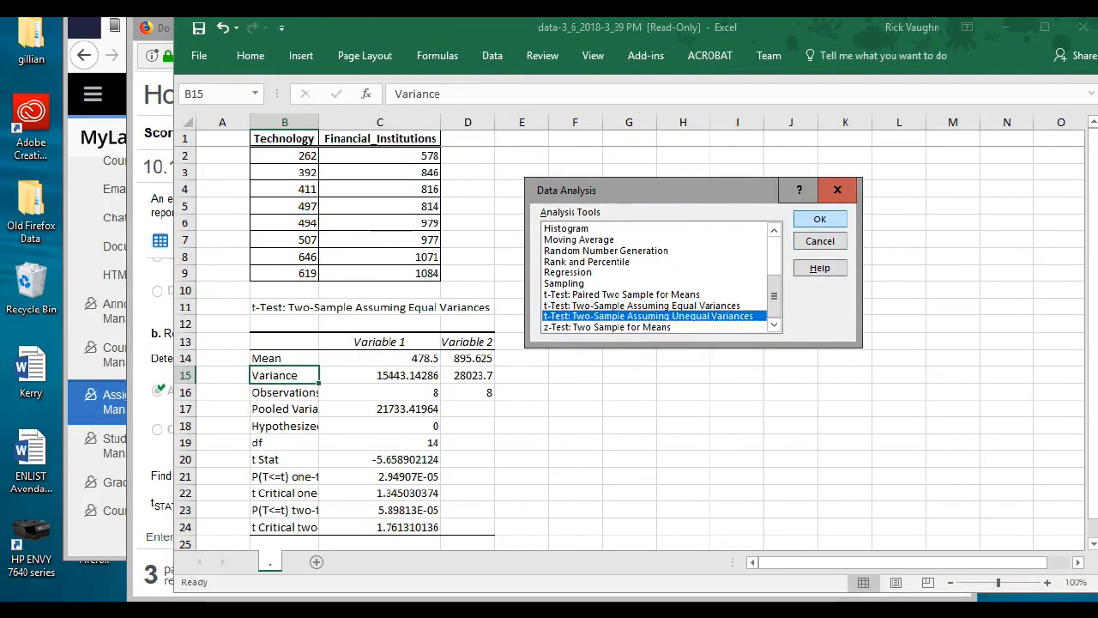
{"action": "key", "text": "Return"}
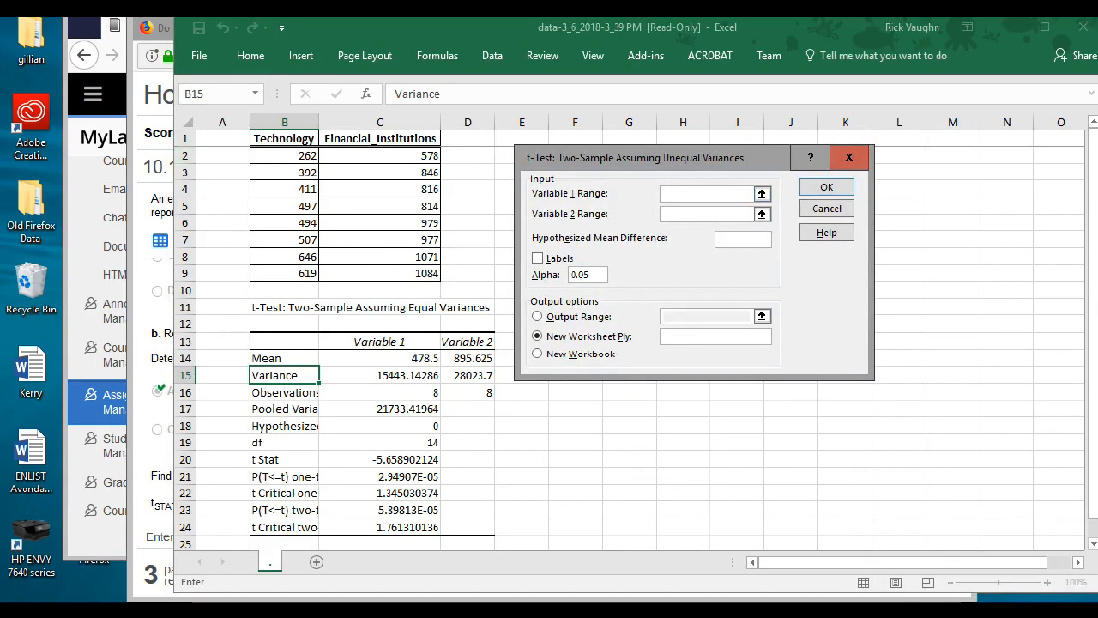
Set the unequal-variances test's Variable 1 range to $B$2:$B$9 and Variable 2 range to $C$2:$C$9
{"action": "left_click_drag", "start_coordinate": [283, 155], "coordinate": [309, 273]}
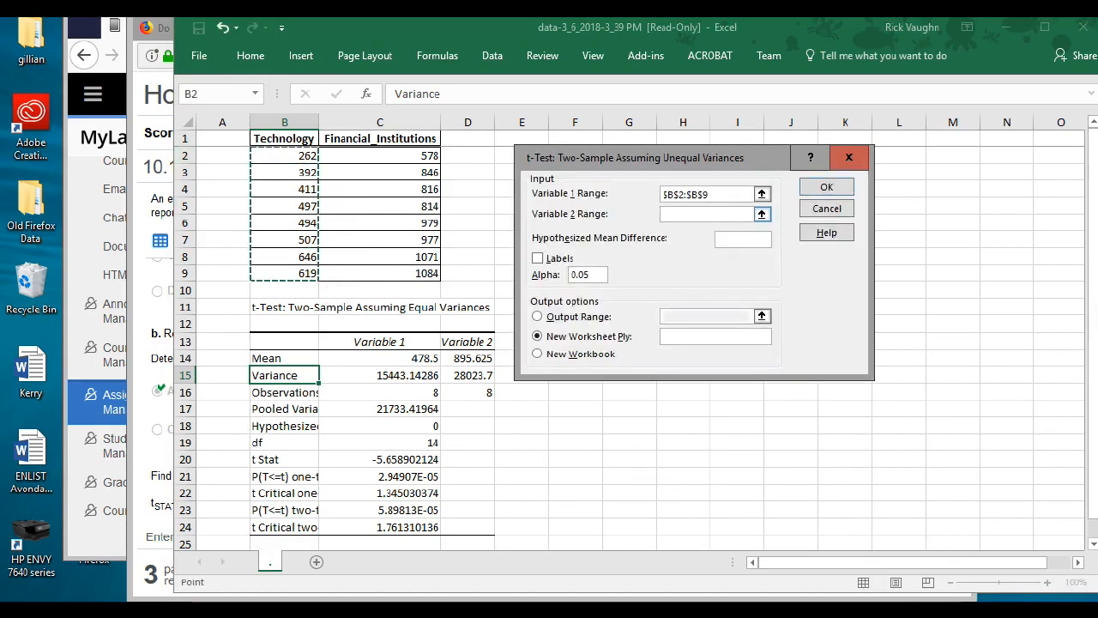
{"action": "left_click", "coordinate": [707, 215]}
{"action": "left_click_drag", "start_coordinate": [411, 156], "coordinate": [428, 275]}
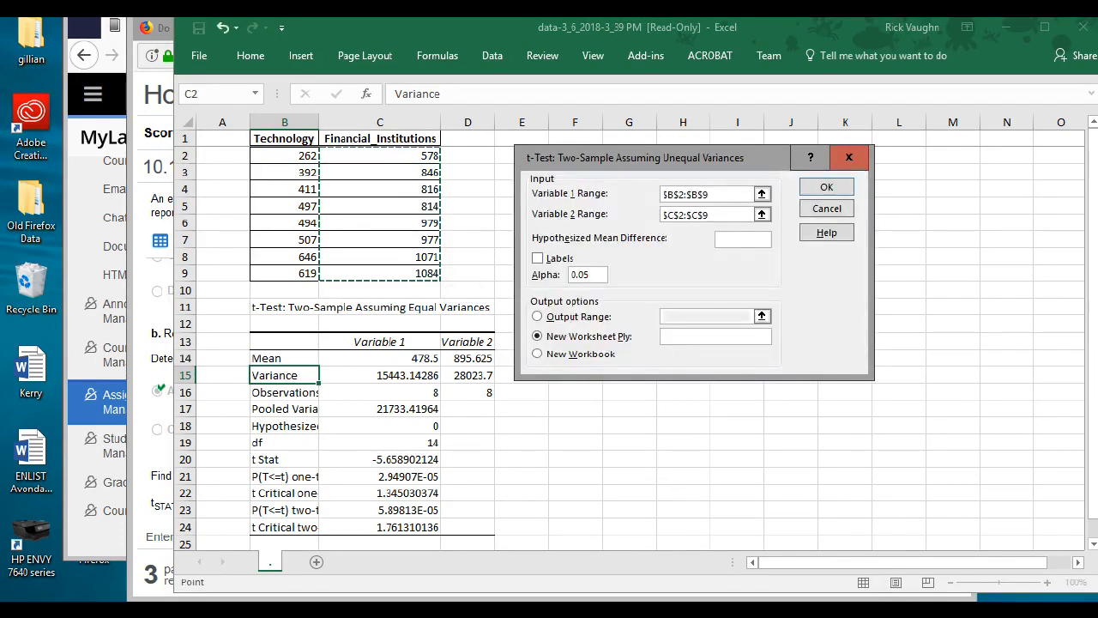
Set the unequal-variances test's hypothesized mean difference to 0 and alpha to 0.1
{"action": "left_click", "coordinate": [725, 240]}
{"action": "type", "text": "0"}
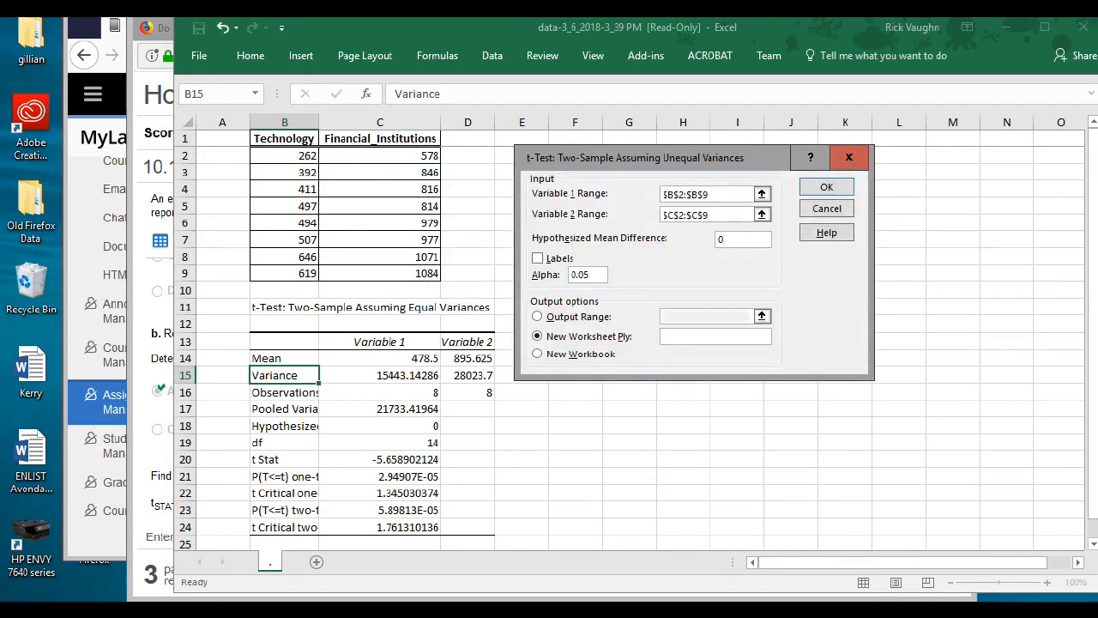
{"action": "key", "text": "BackSpace"}
{"action": "key", "text": "BackSpace"}
{"action": "type", "text": "1"}
Run the unequal-variances t-test with its output at cell $F$11 and widen columns F to H to fit the results
{"action": "left_click", "coordinate": [537, 317]}
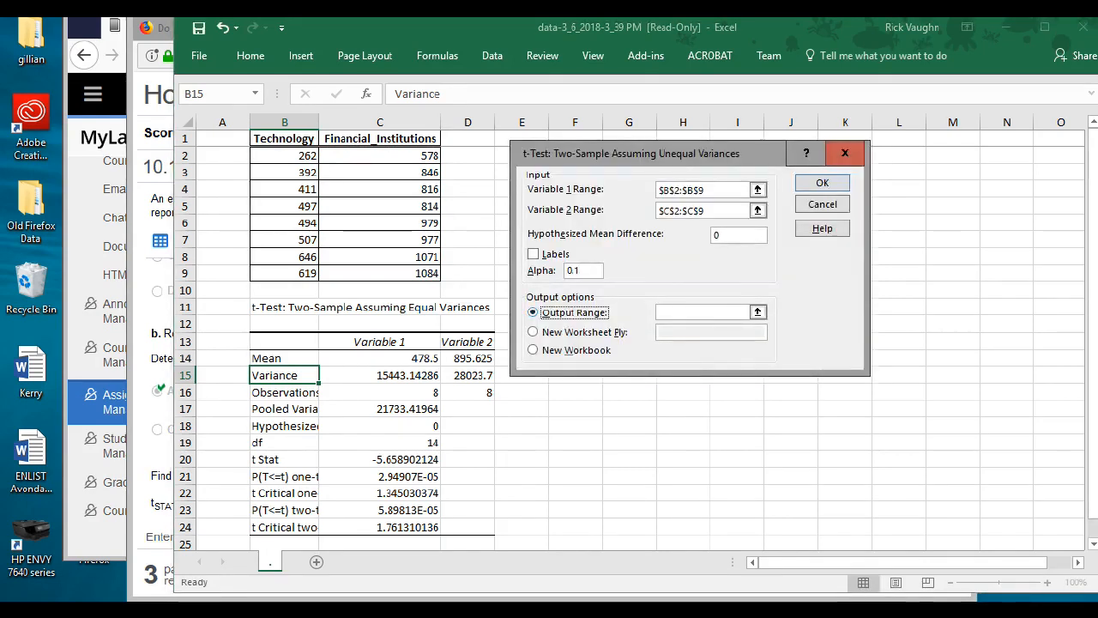
{"action": "left_click", "coordinate": [703, 312]}
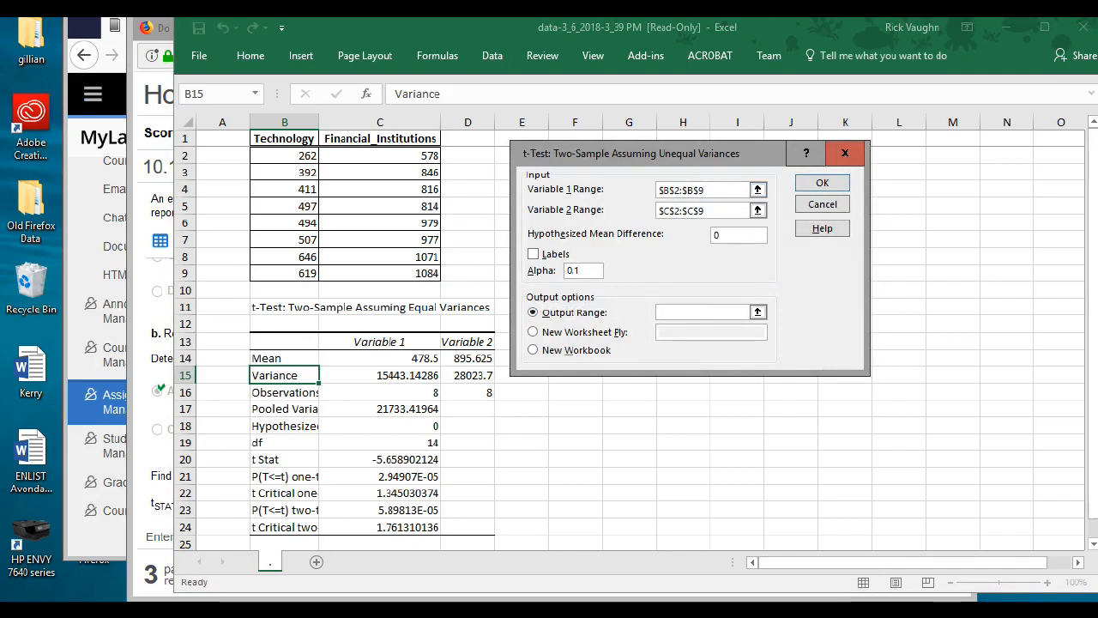
{"action": "left_click_drag", "start_coordinate": [652, 154], "coordinate": [760, 157]}
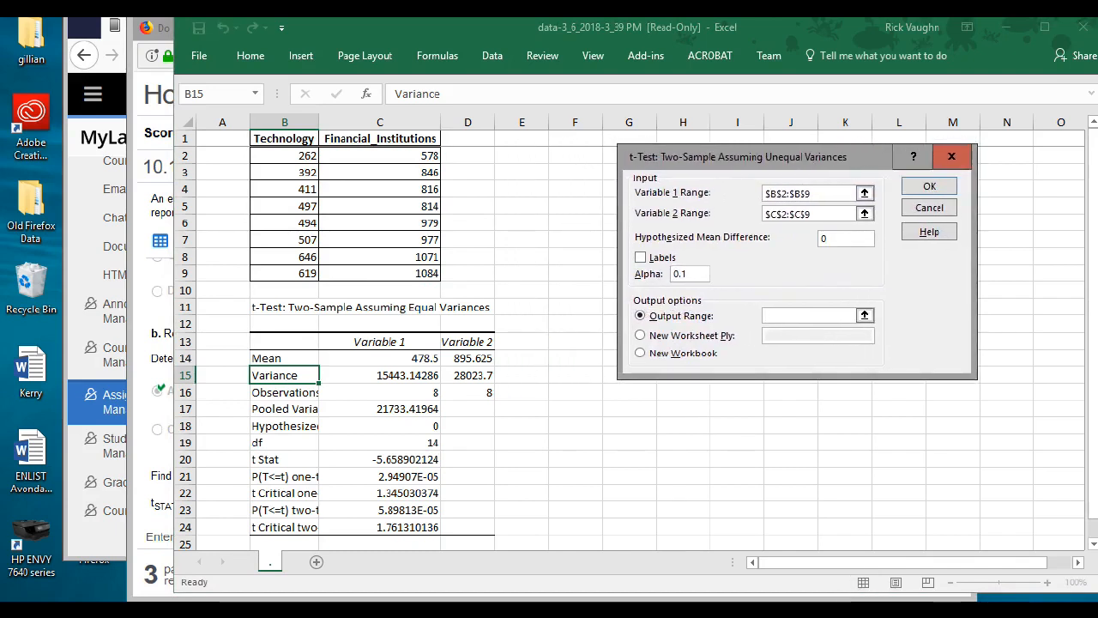
{"action": "left_click", "coordinate": [574, 307]}
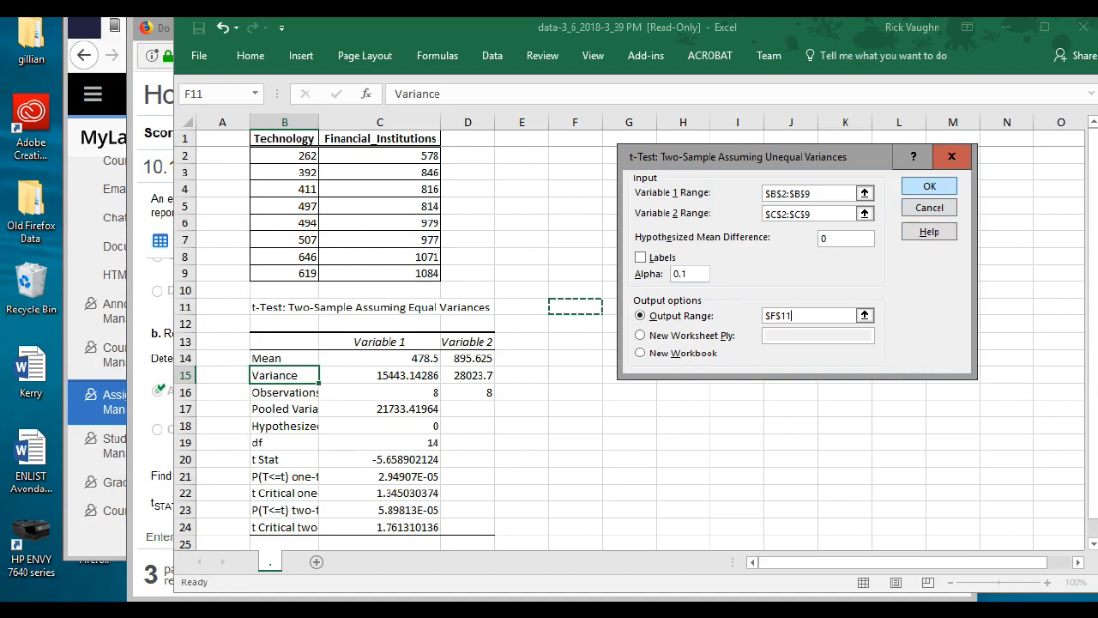
{"action": "key", "text": "Return"}
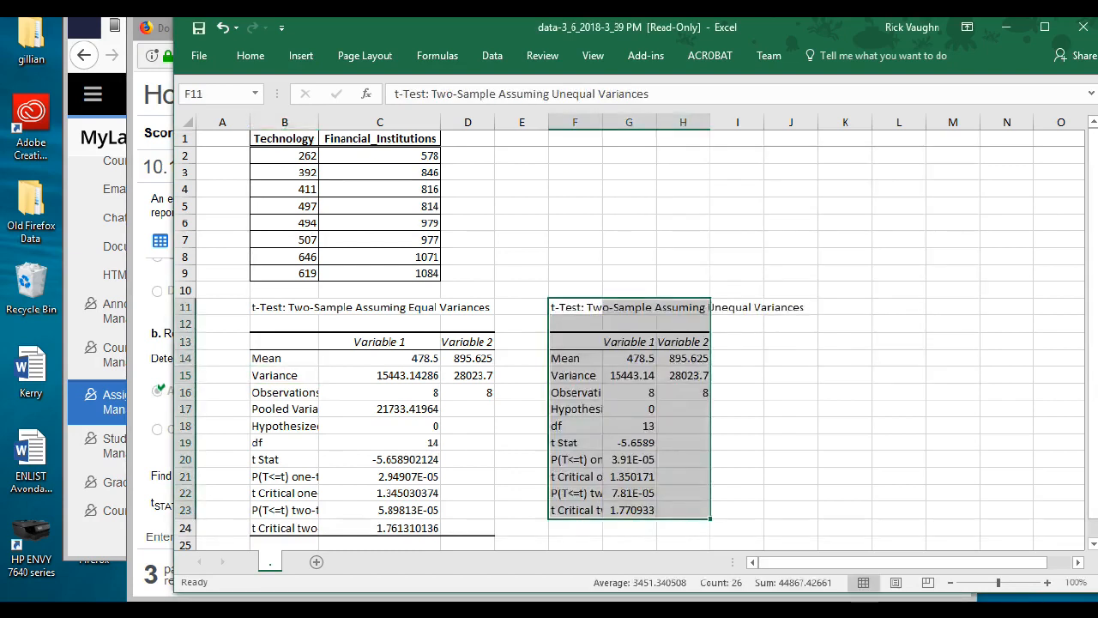
{"action": "left_click_drag", "start_coordinate": [602, 122], "coordinate": [779, 121]}
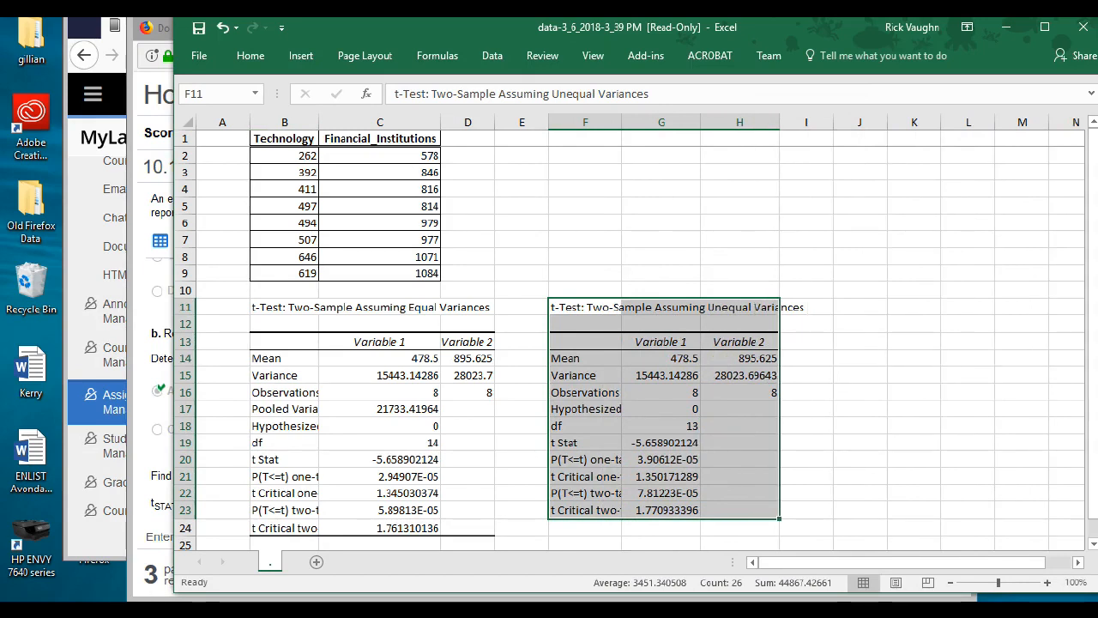
Move the Excel window aside, enter -5.66 as part b's test statistic in the Firefox homework and check the answer
{"action": "left_click_drag", "start_coordinate": [403, 27], "coordinate": [645, 43]}
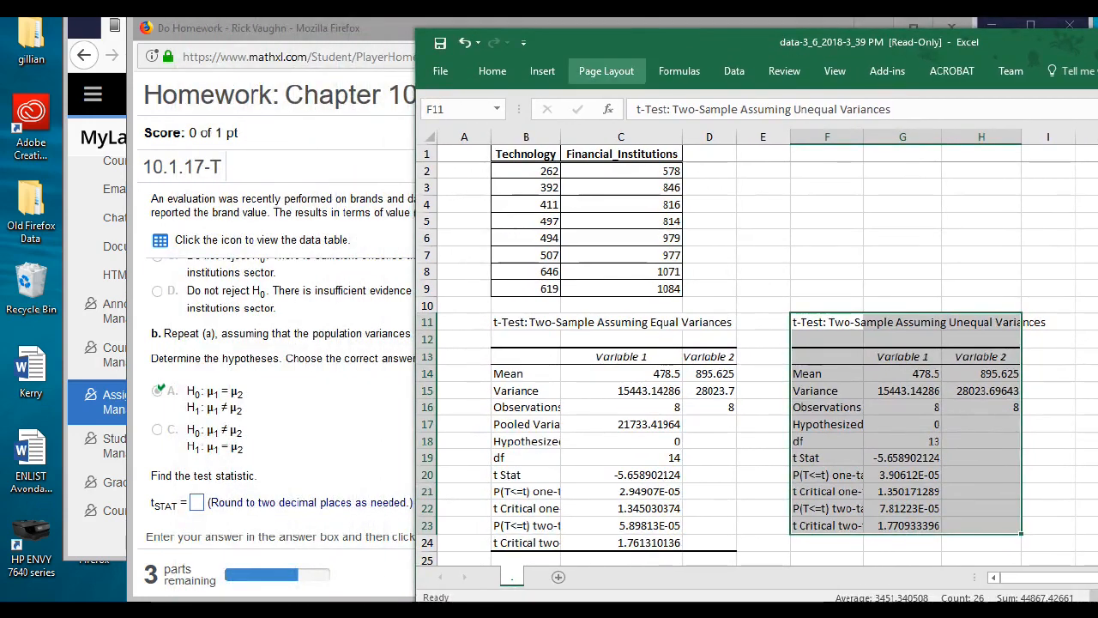
{"action": "left_click", "coordinate": [344, 163]}
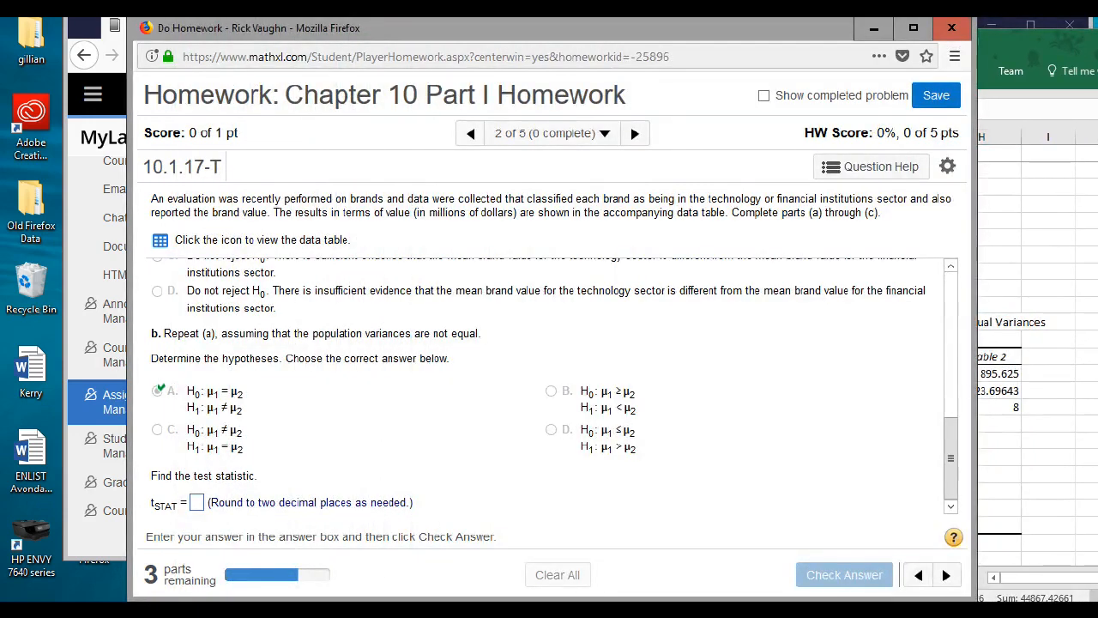
{"action": "key", "text": "alt+Tab"}
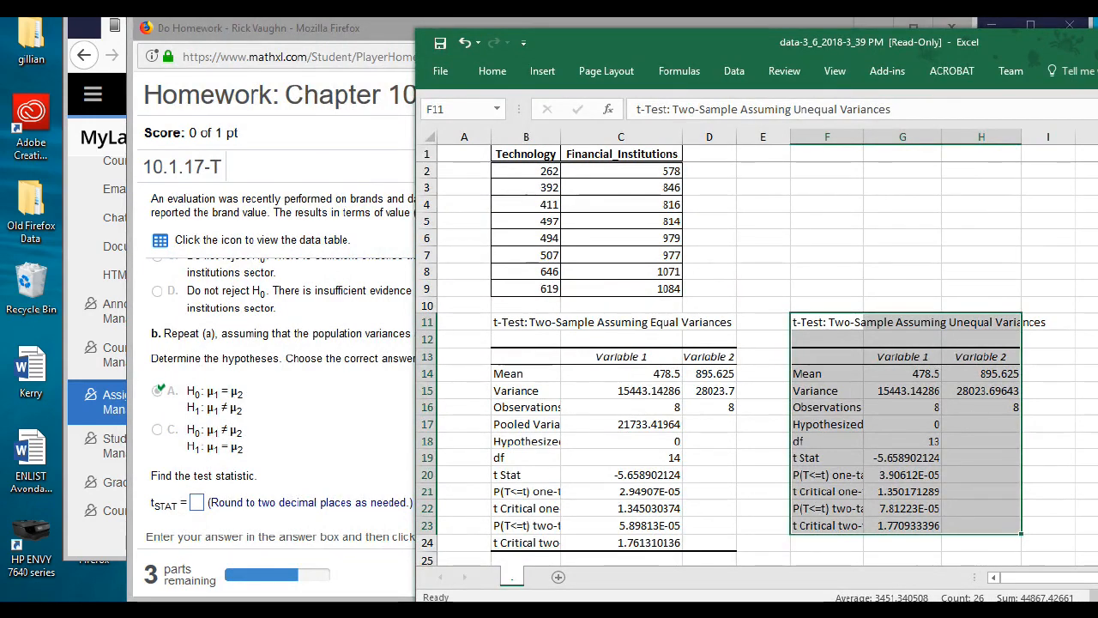
{"action": "key", "text": "alt+Tab"}
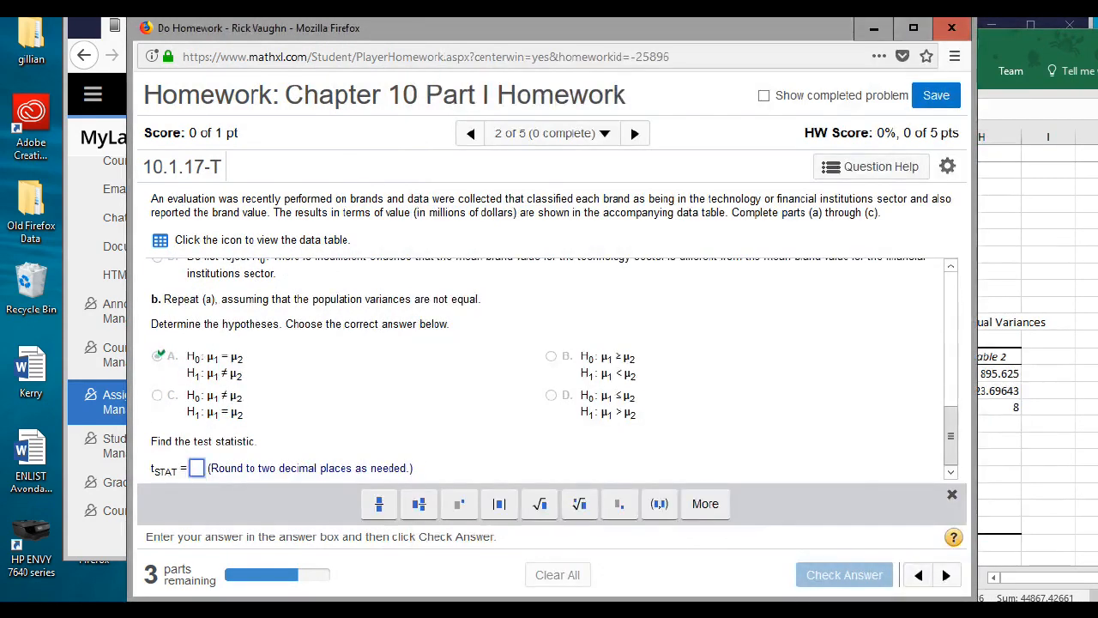
{"action": "type", "text": "-5.66"}
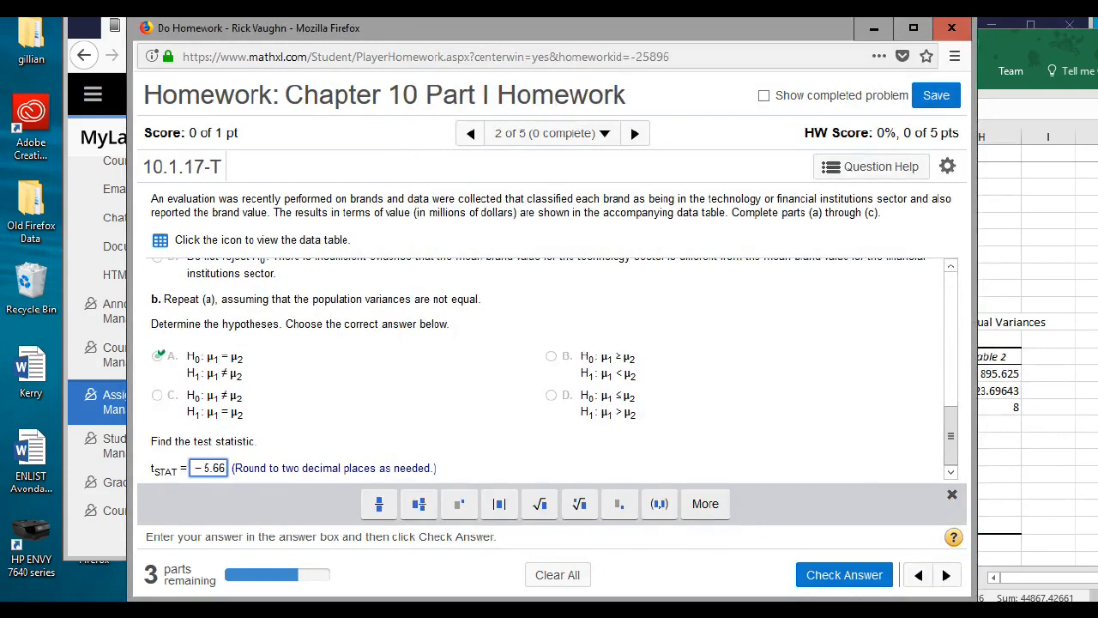
{"action": "key", "text": "Return"}
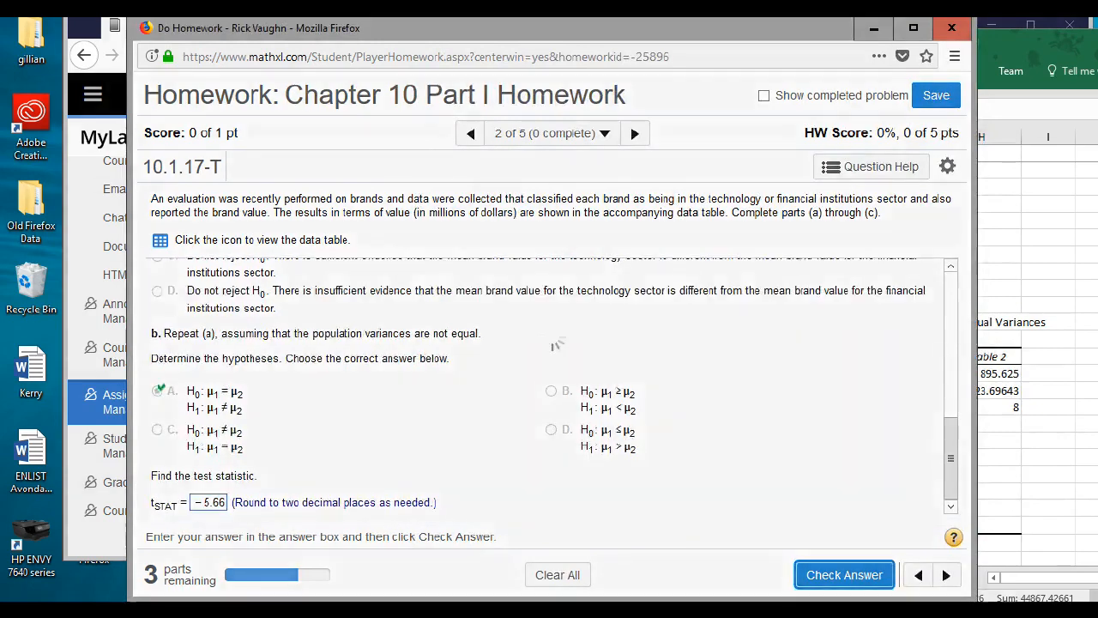
{"action": "key", "text": "Return"}
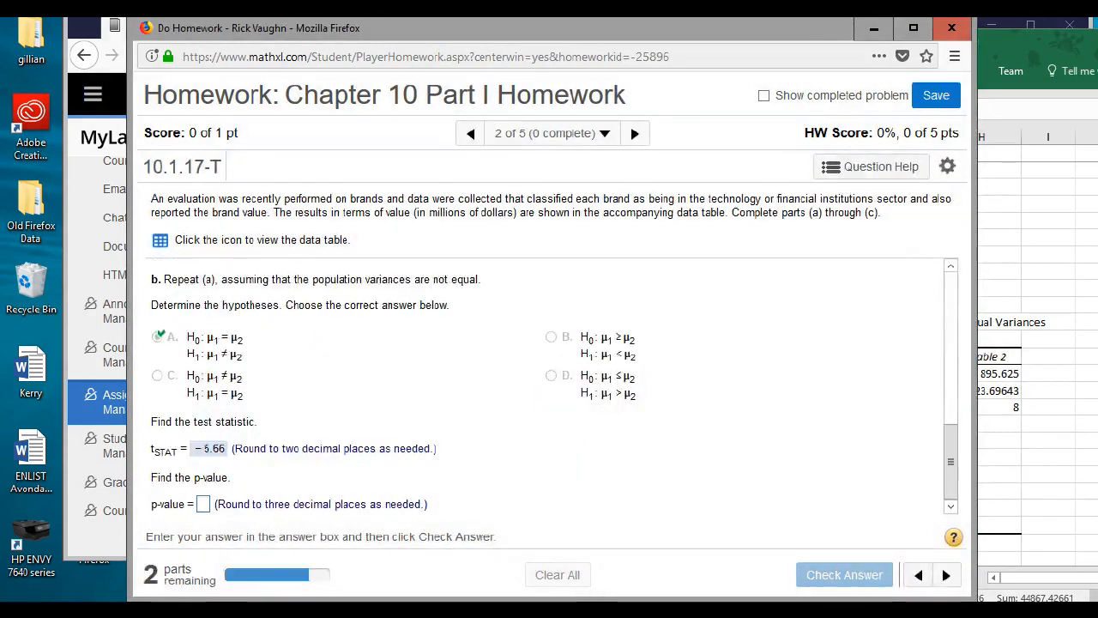
Consult the unequal-variances results in Excel, enter 0.000 as part b's p-value in the Firefox homework and check the answer
{"action": "key", "text": "alt+Tab"}
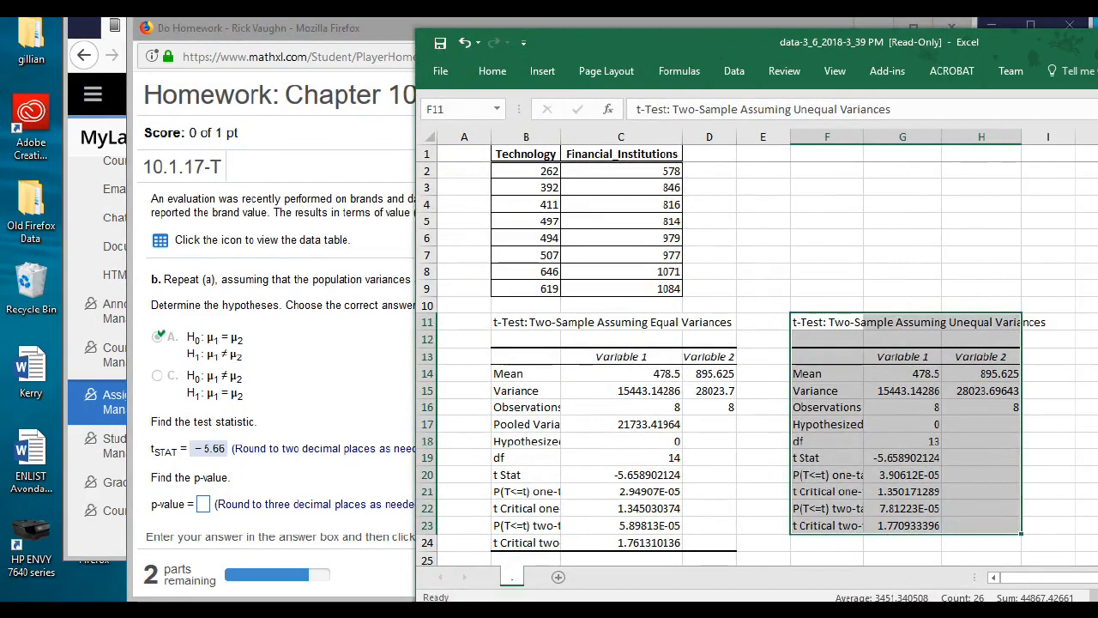
{"action": "key", "text": "alt+Tab"}
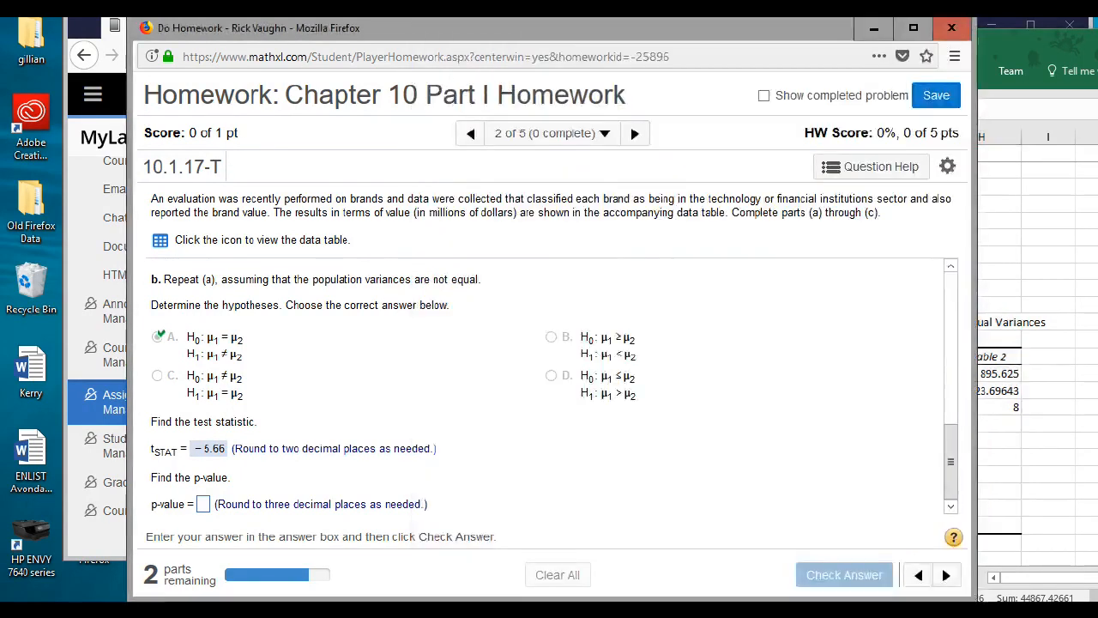
{"action": "type", "text": "0"}
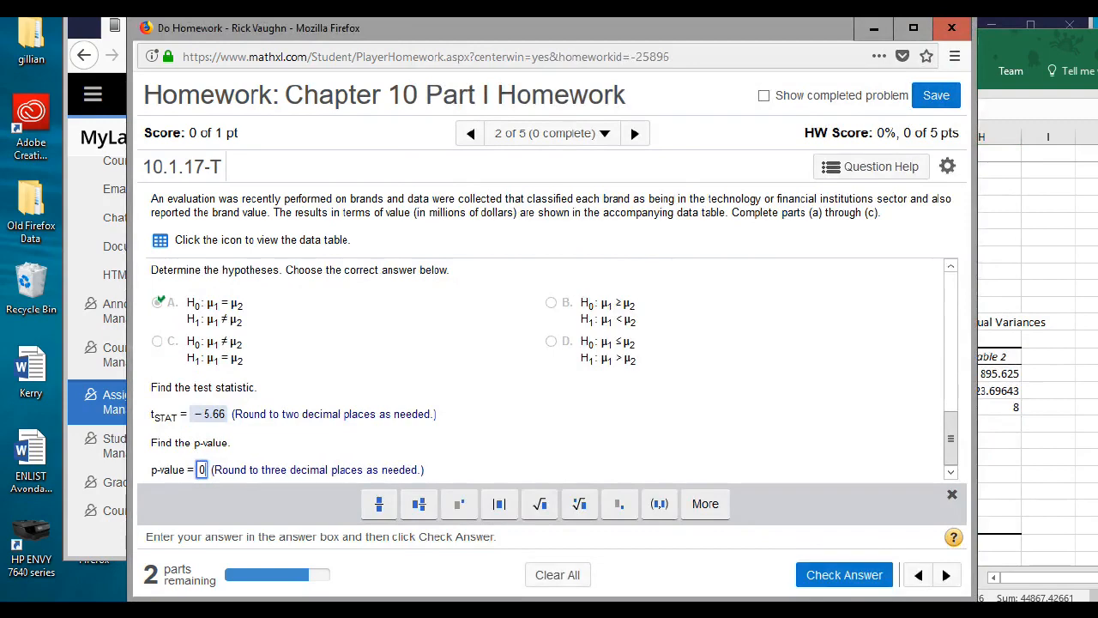
{"action": "type", "text": ".000"}
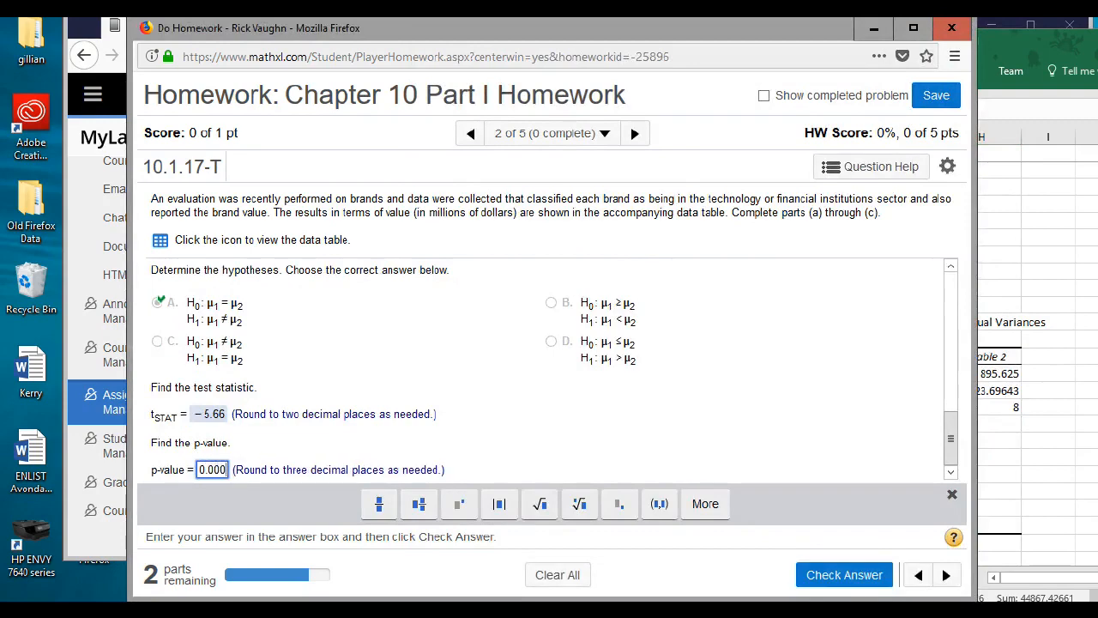
{"action": "left_click", "coordinate": [844, 575]}
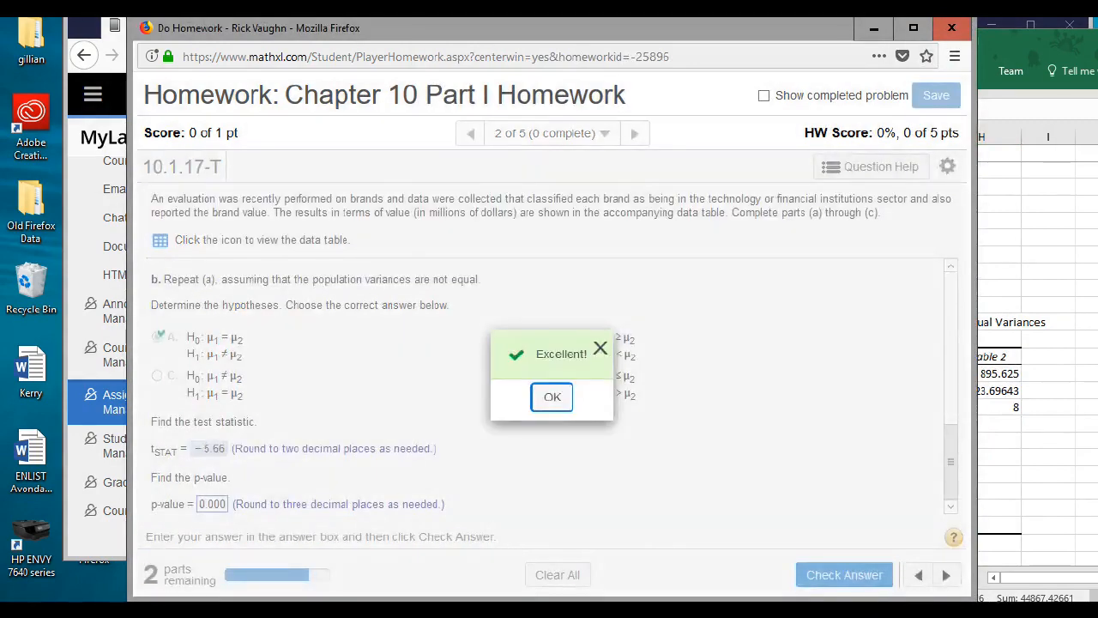
{"action": "key", "text": "Return"}
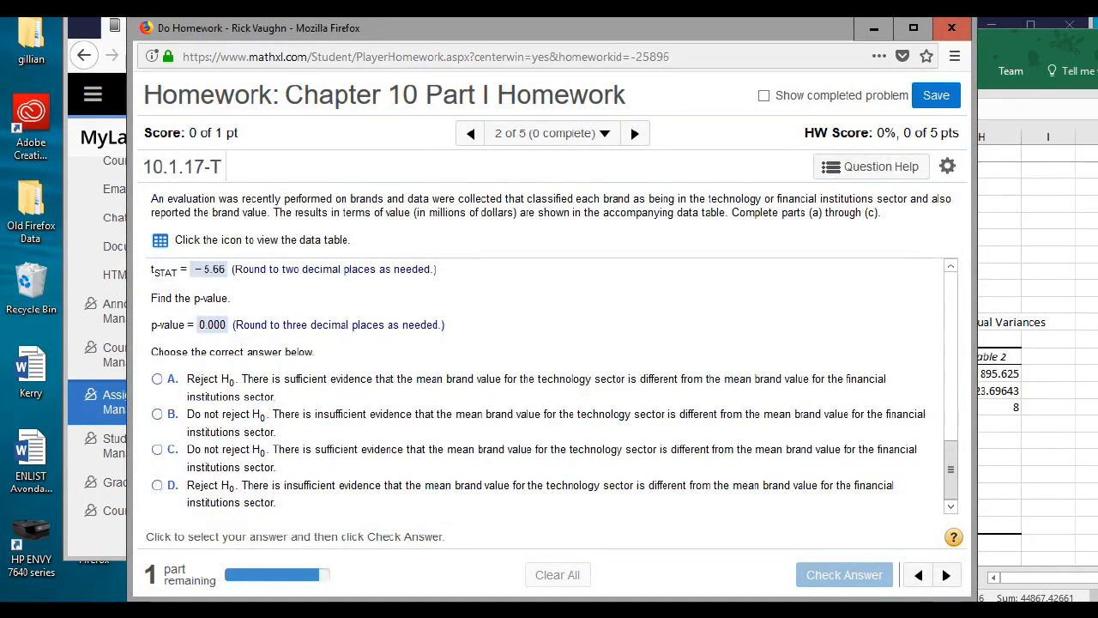
Answer part b's conclusion with option A, reject H0 with sufficient evidence that the mean brand values differ, and check it
{"action": "left_click", "coordinate": [157, 379]}
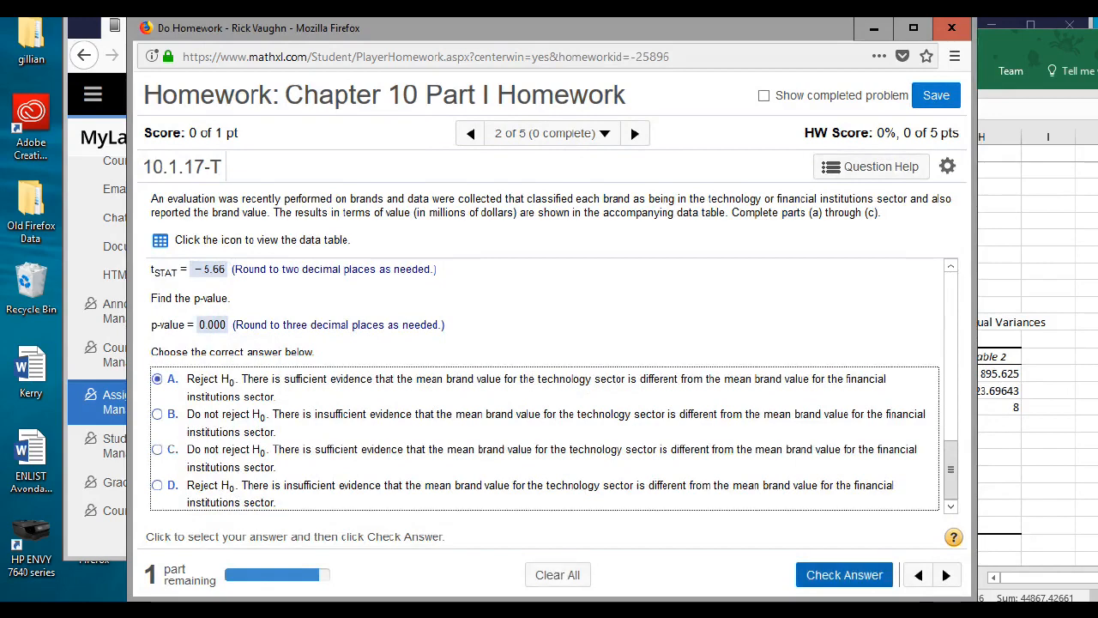
{"action": "left_click", "coordinate": [844, 574]}
{"action": "key", "text": "Return"}
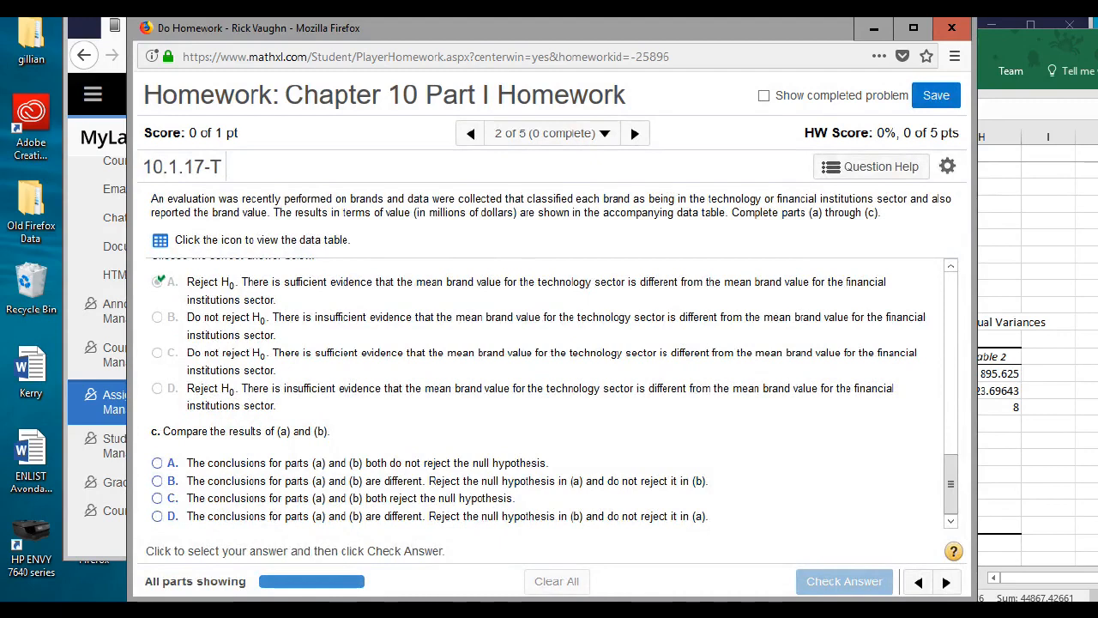
Answer part c with option C, that the conclusions for parts (a) and (b) both reject the null hypothesis, and check it
{"action": "left_click", "coordinate": [157, 499]}
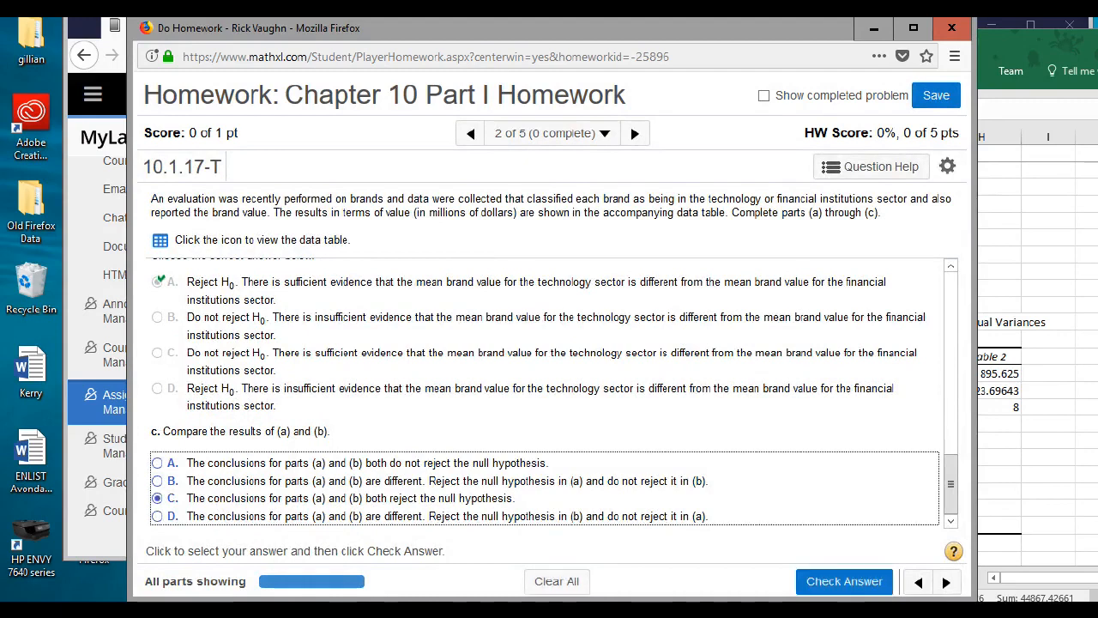
{"action": "left_click", "coordinate": [844, 582]}
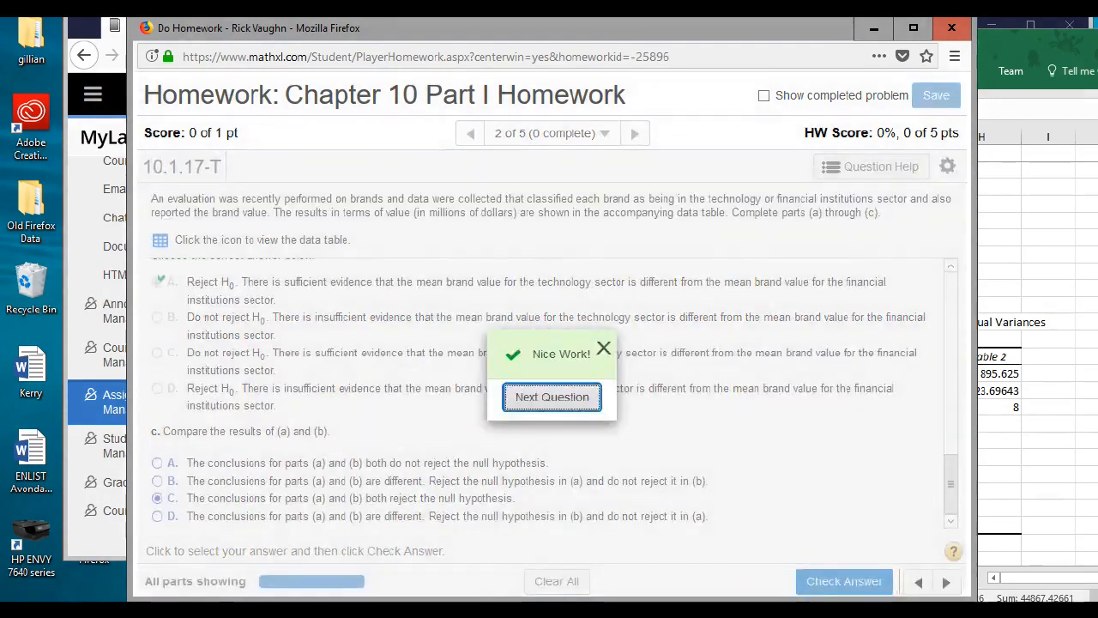